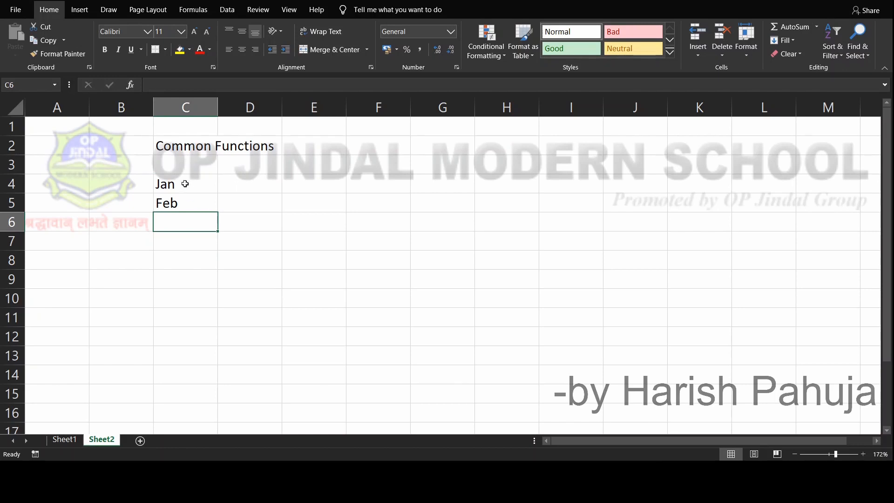
Fill the months Jan to Dec down C4:C15 and add the headings Months in C3 and Sale in D3
{"action": "left_click_drag", "start_coordinate": [184, 182], "coordinate": [216, 406]}
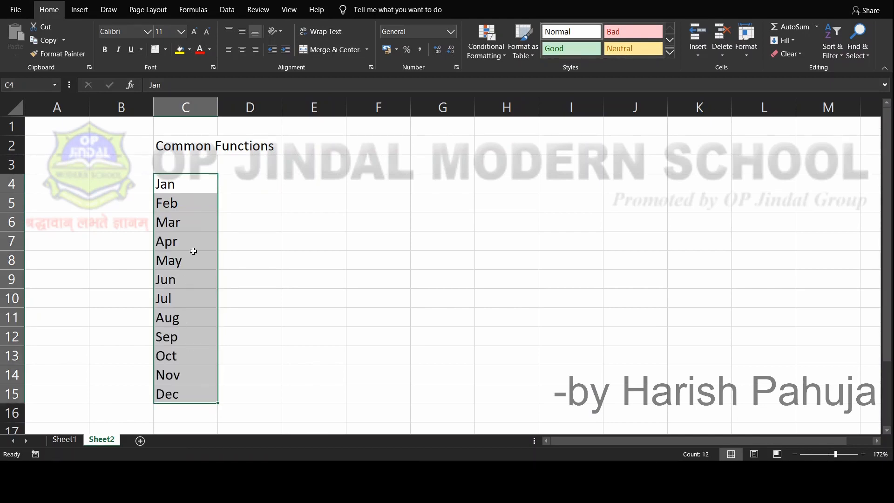
{"action": "left_click", "coordinate": [257, 181]}
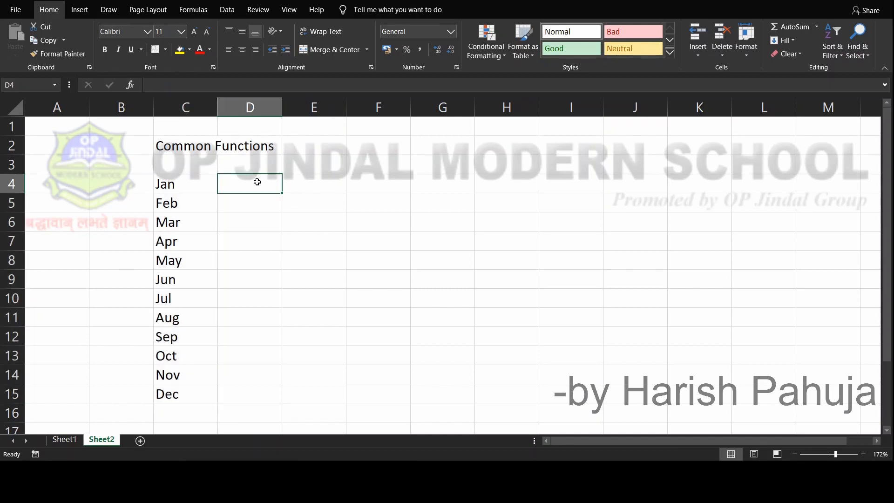
{"action": "key", "text": "Up"}
{"action": "key", "text": "Left"}
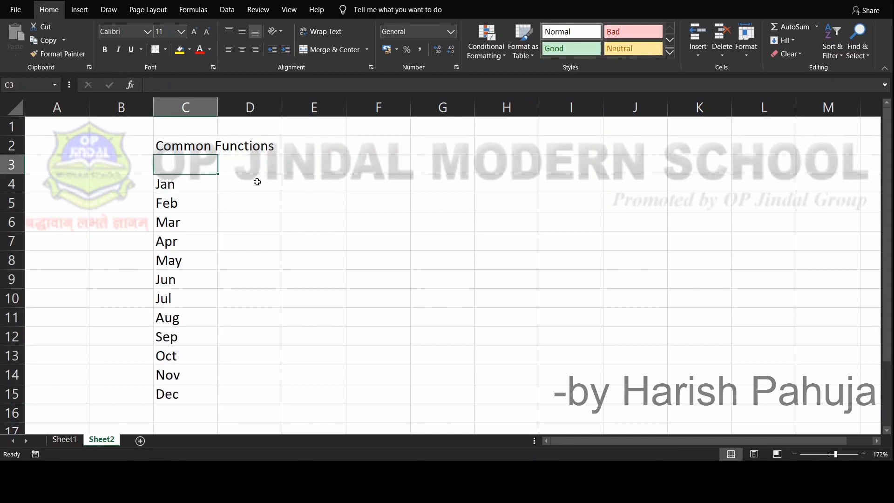
{"action": "type", "text": "Months"}
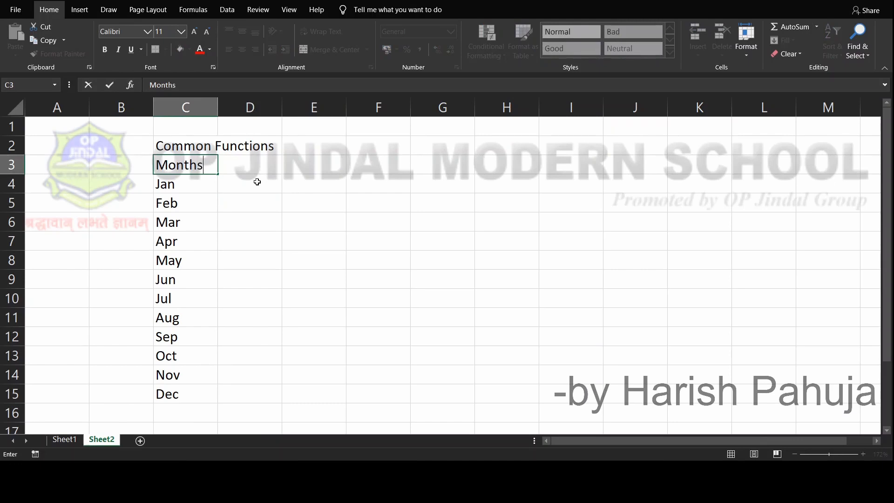
{"action": "key", "text": "Tab"}
{"action": "type", "text": "Sale"}
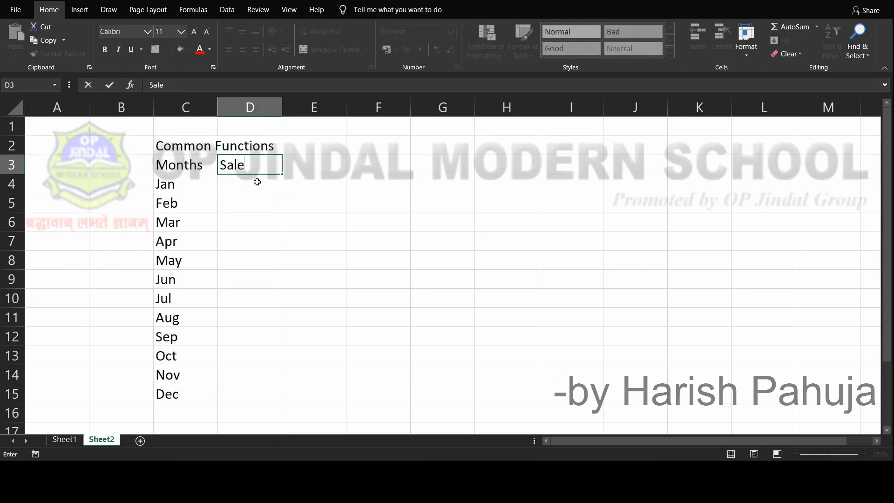
{"action": "key", "text": "Return"}
Enter the sales for Jan to May in D4:D8 as 130, 140, 150, 190 and 120
{"action": "key", "text": "Right"}
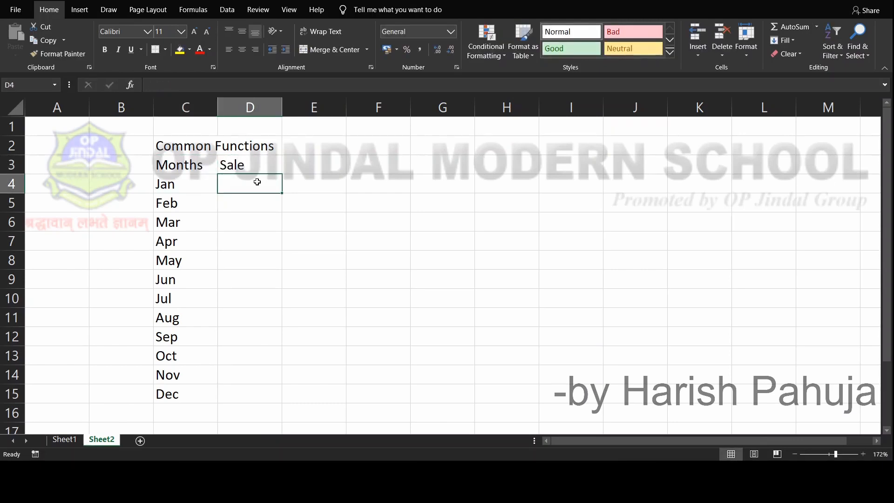
{"action": "type", "text": "130"}
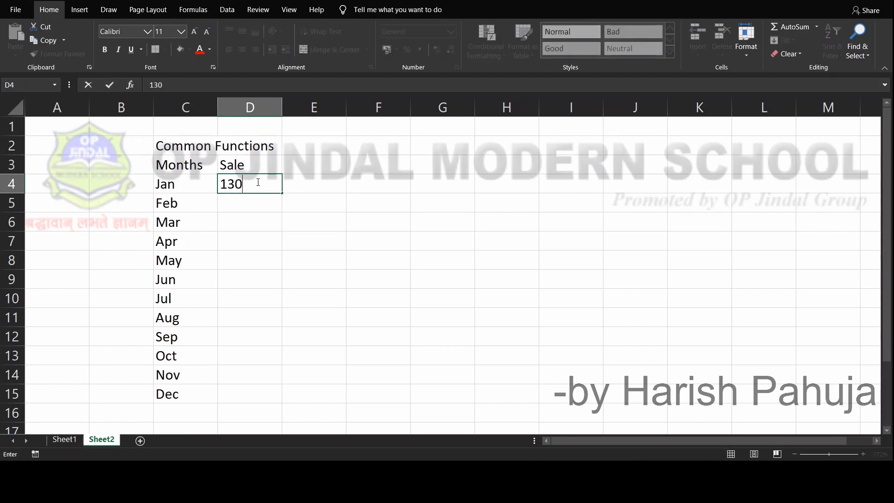
{"action": "key", "text": "Return"}
{"action": "type", "text": "140"}
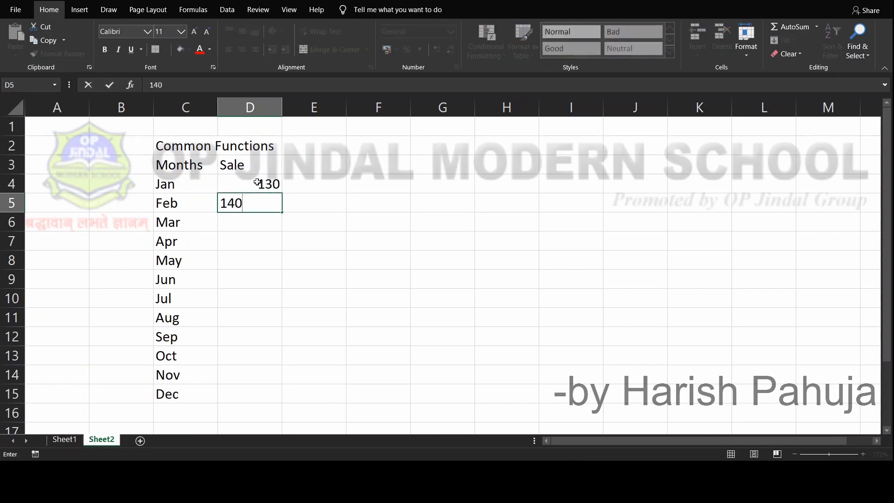
{"action": "key", "text": "Return"}
{"action": "type", "text": "150"}
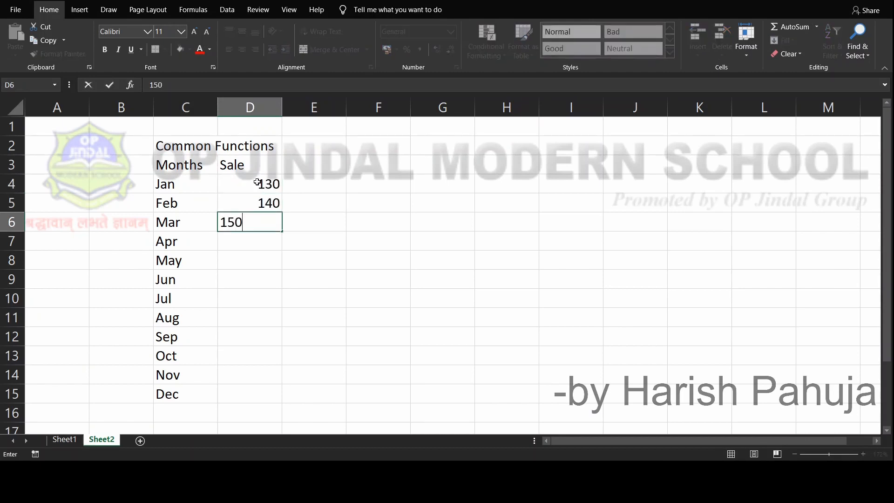
{"action": "key", "text": "Return"}
{"action": "type", "text": "190"}
{"action": "key", "text": "Return"}
{"action": "type", "text": "120"}
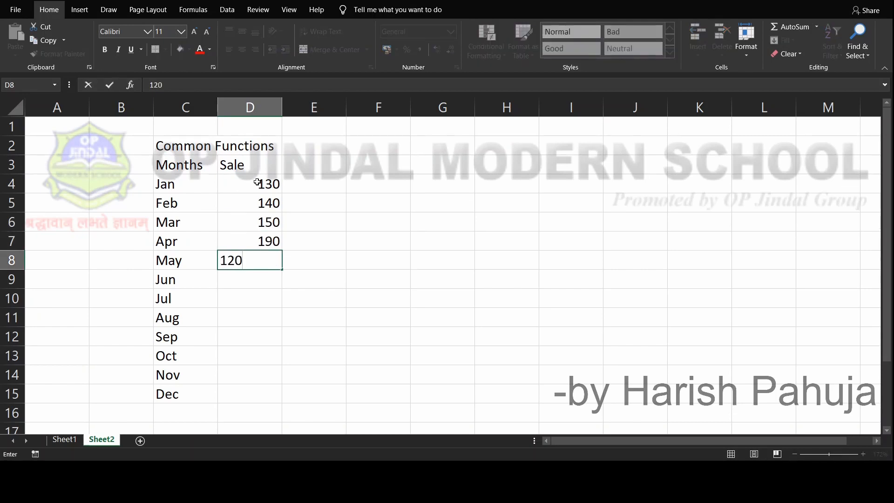
{"action": "key", "text": "Return"}
Enter the sales for Jun to Sep in D9:D12 as 180, 190, 130 and 160
{"action": "type", "text": "18"}
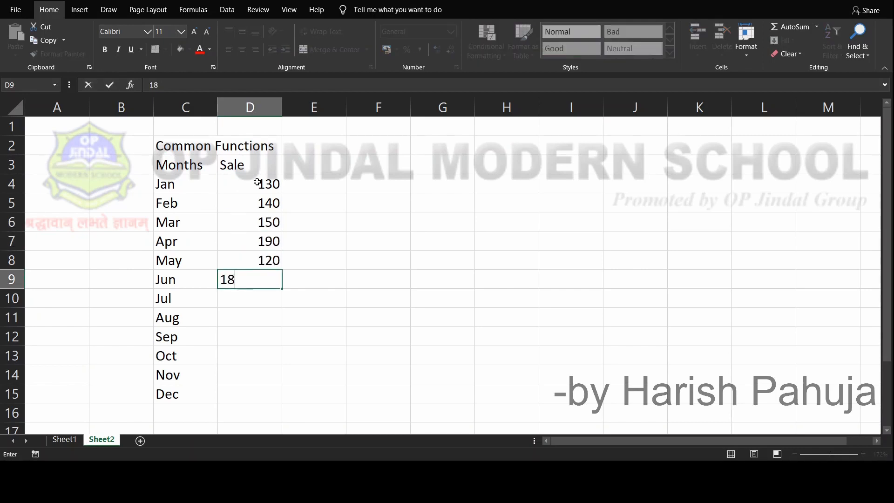
{"action": "type", "text": "0"}
{"action": "key", "text": "Return"}
{"action": "type", "text": "190"}
{"action": "key", "text": "Return"}
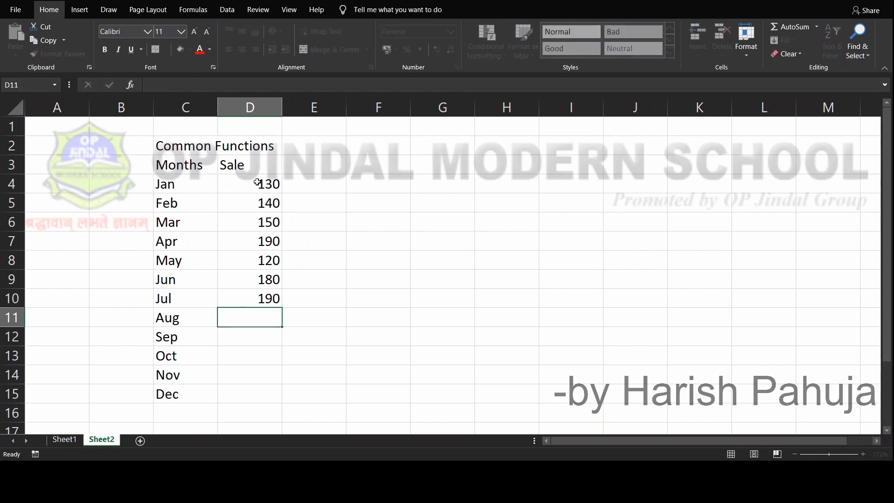
{"action": "type", "text": "130"}
{"action": "key", "text": "Return"}
{"action": "type", "text": "160"}
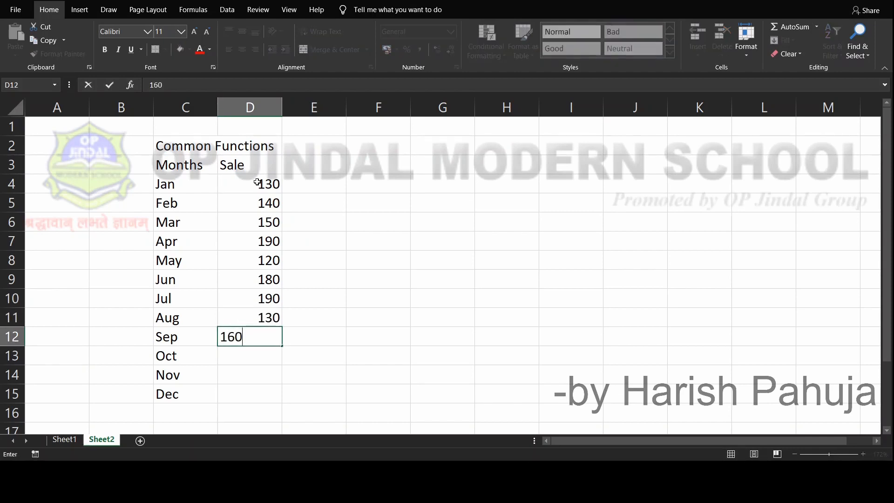
{"action": "key", "text": "Return"}
Enter the sales for Oct to Dec in D13:D15 as 190, 140 and 150
{"action": "type", "text": "190"}
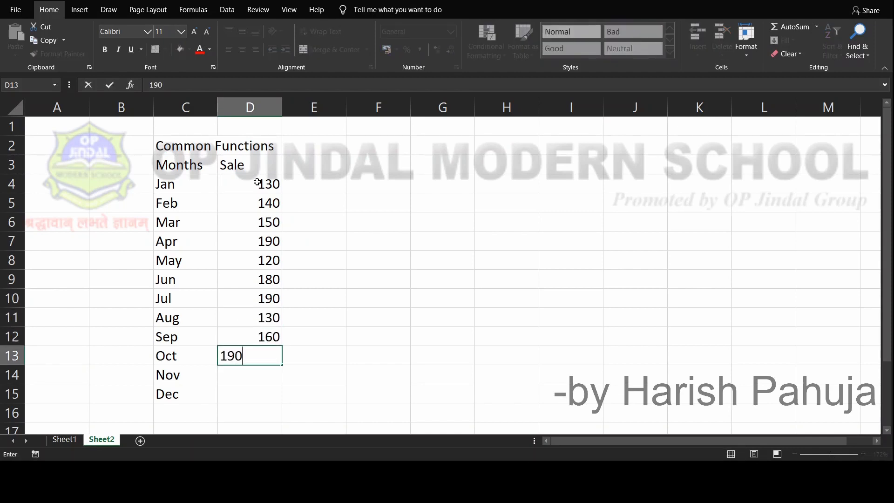
{"action": "key", "text": "Return"}
{"action": "type", "text": "14-"}
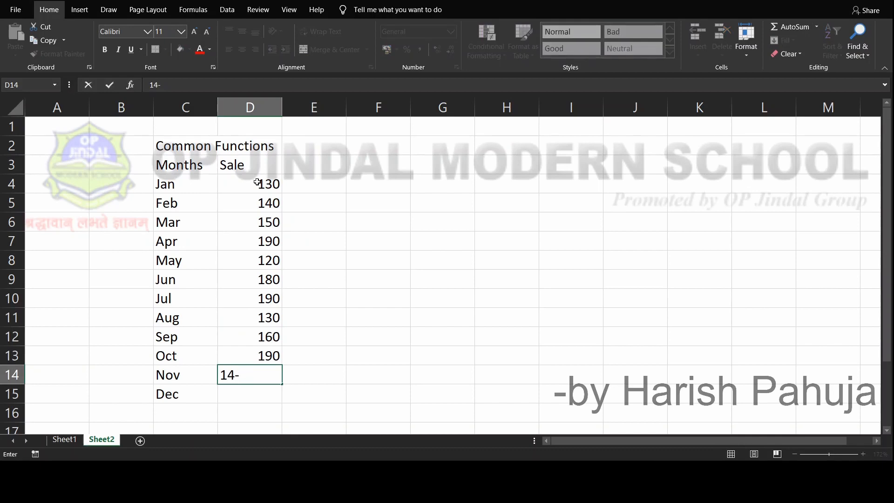
{"action": "key", "text": "BackSpace"}
{"action": "type", "text": "0"}
{"action": "key", "text": "Return"}
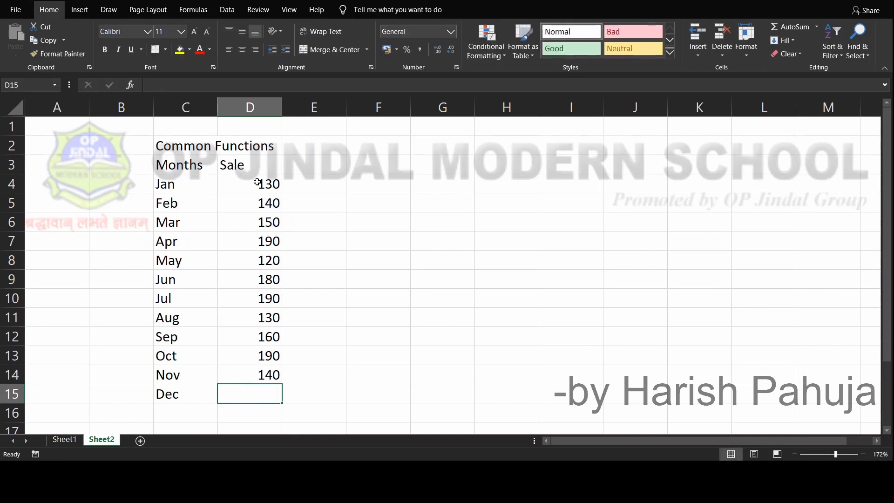
{"action": "type", "text": "150"}
{"action": "key", "text": "Return"}
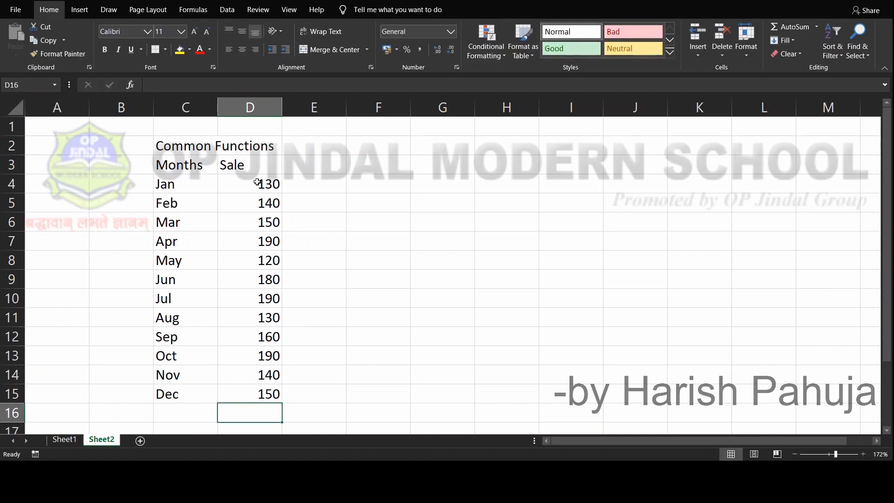
Total the sales in D4:D15 with AutoSum and inspect the formula it puts in D16
{"action": "key", "text": "Up"}
{"action": "key", "text": "Up"}
{"action": "key", "text": "Up"}
{"action": "key", "text": "Up"}
{"action": "key", "text": "Up"}
{"action": "key", "text": "Up"}
{"action": "key", "text": "Up"}
{"action": "key", "text": "Up"}
{"action": "key", "text": "Up"}
{"action": "key", "text": "Up"}
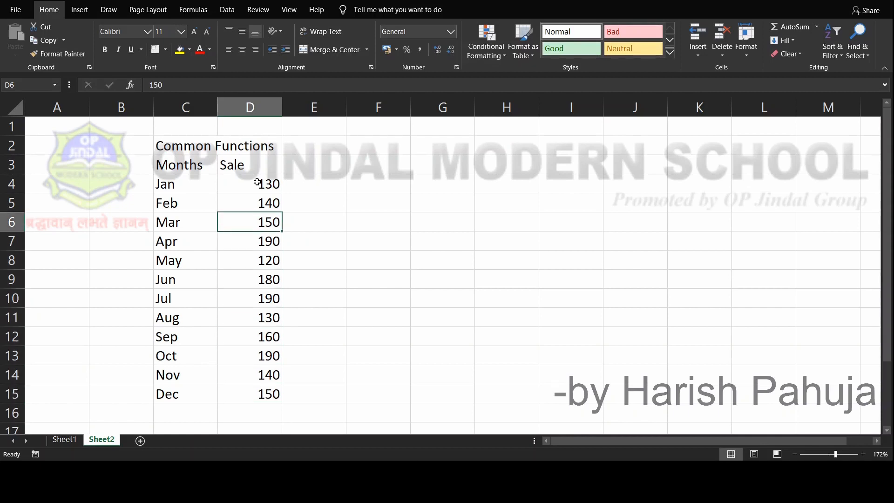
{"action": "key", "text": "Up"}
{"action": "key", "text": "Up"}
{"action": "key", "text": "Up"}
{"action": "key", "text": "Down"}
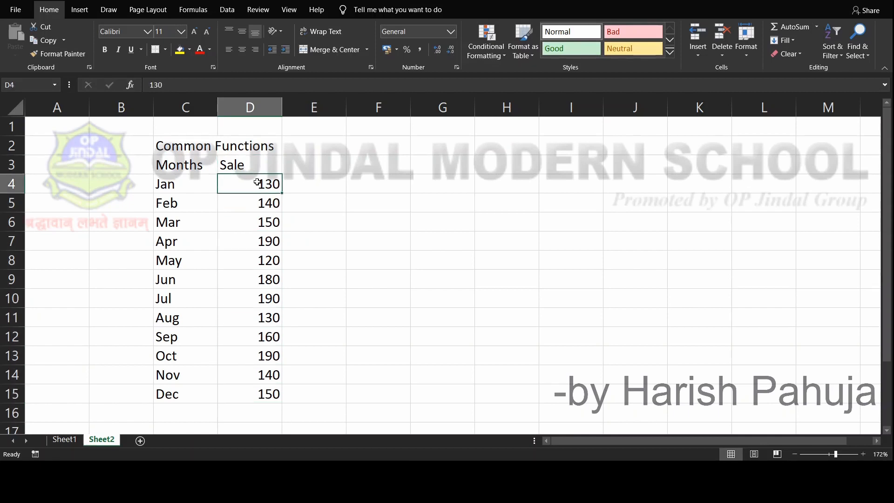
{"action": "key", "text": "shift+Down"}
{"action": "key", "text": "shift+Down"}
{"action": "key", "text": "shift+Down"}
{"action": "key", "text": "shift+Down"}
{"action": "key", "text": "shift+Down"}
{"action": "key", "text": "shift+Down"}
{"action": "key", "text": "shift+Down"}
{"action": "key", "text": "shift+Down"}
{"action": "key", "text": "shift+Down"}
{"action": "key", "text": "shift+Down"}
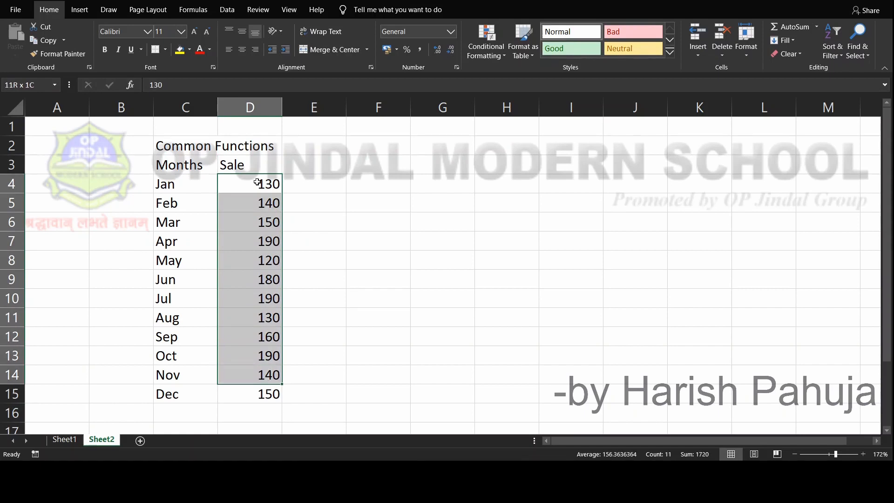
{"action": "key", "text": "shift+Down"}
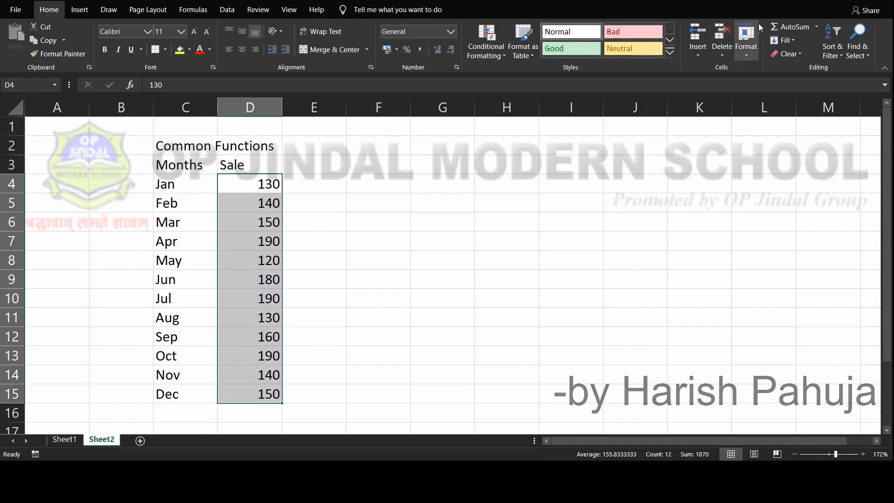
{"action": "left_click", "coordinate": [791, 27]}
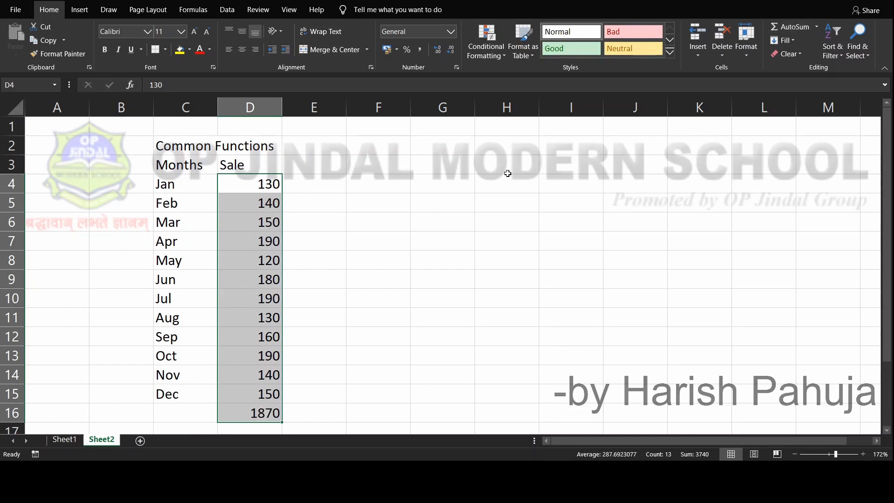
{"action": "left_click", "coordinate": [262, 410]}
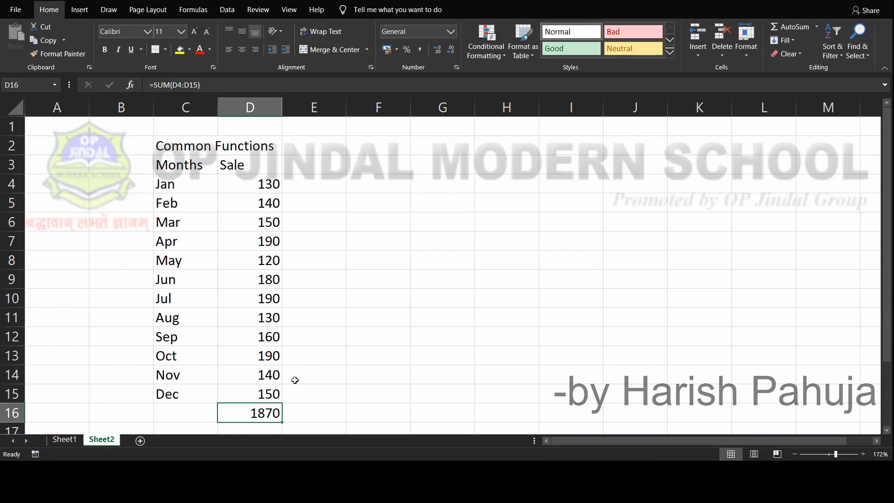
Clear D16 and write the formula =sum(D4:D15) there by hand
{"action": "key", "text": "Delete"}
{"action": "type", "text": "="}
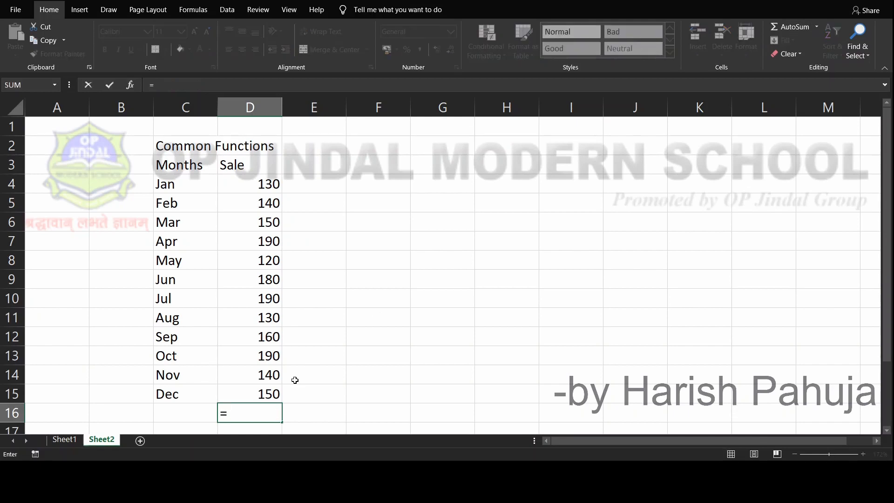
{"action": "type", "text": "sum("}
{"action": "left_click_drag", "start_coordinate": [250, 183], "coordinate": [246, 391]}
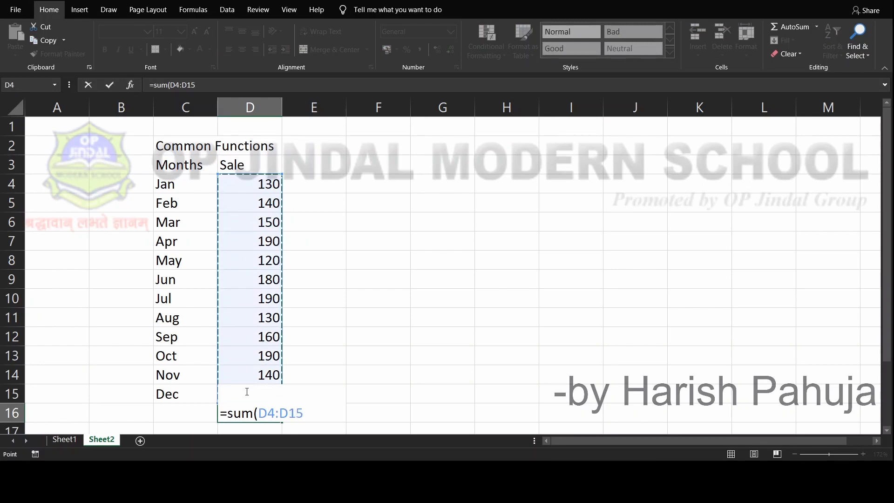
{"action": "type", "text": ")"}
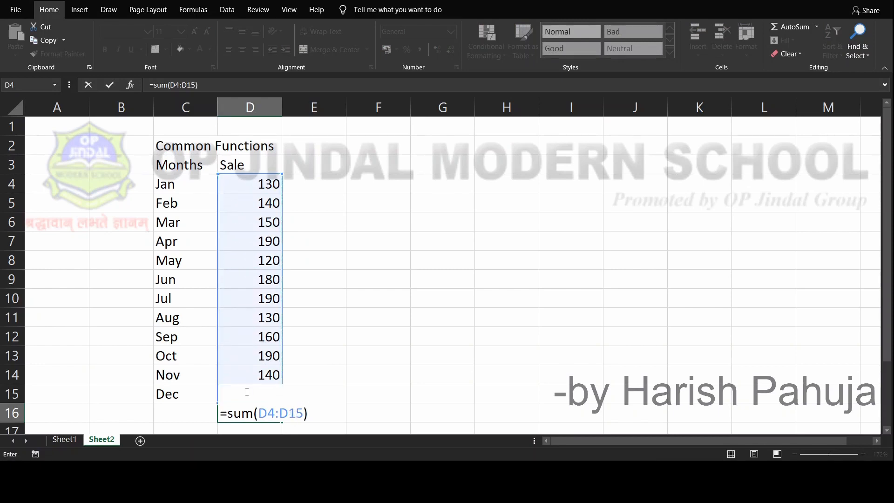
{"action": "key", "text": "Return"}
Change the function in the D16 formula to average, keeping the range D4:D15
{"action": "left_click", "coordinate": [246, 391]}
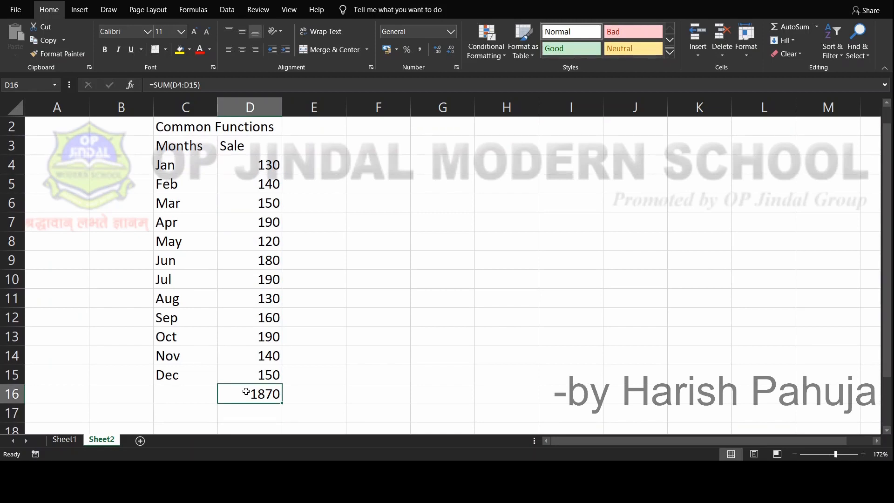
{"action": "left_click", "coordinate": [236, 85]}
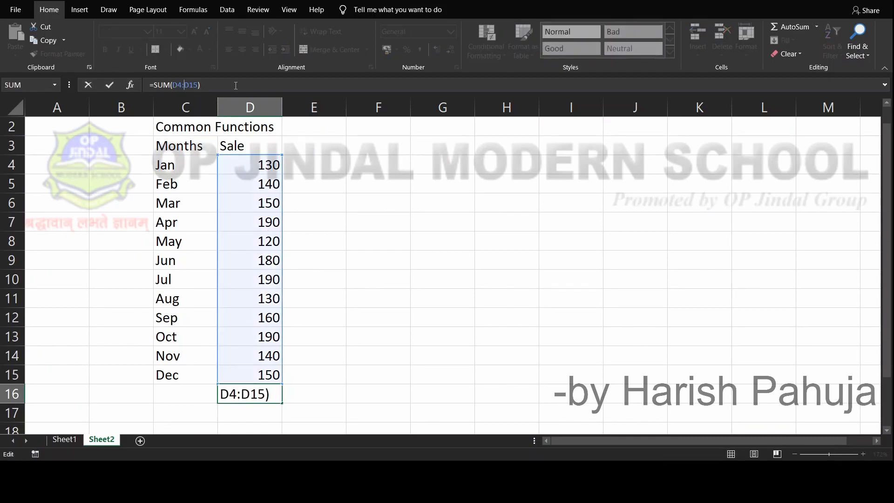
{"action": "key", "text": "Left"}
{"action": "key", "text": "BackSpace"}
{"action": "key", "text": "BackSpace"}
{"action": "key", "text": "BackSpace"}
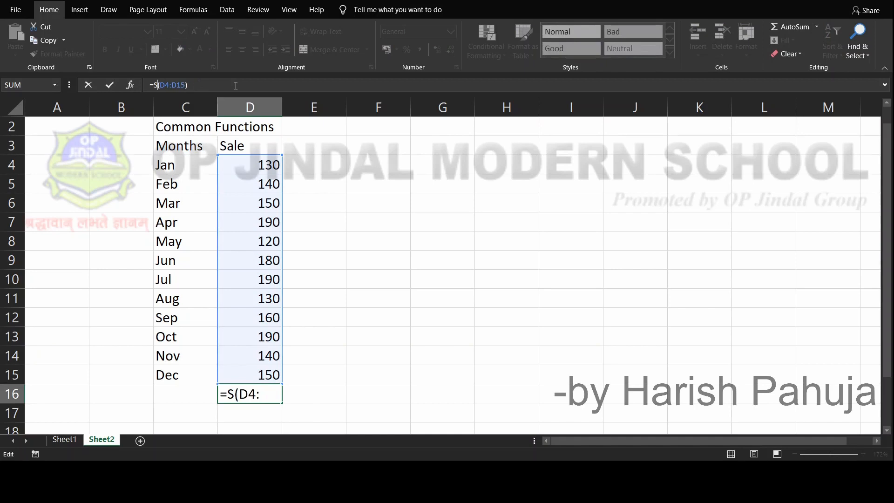
{"action": "type", "text": "av"}
{"action": "type", "text": "erage"}
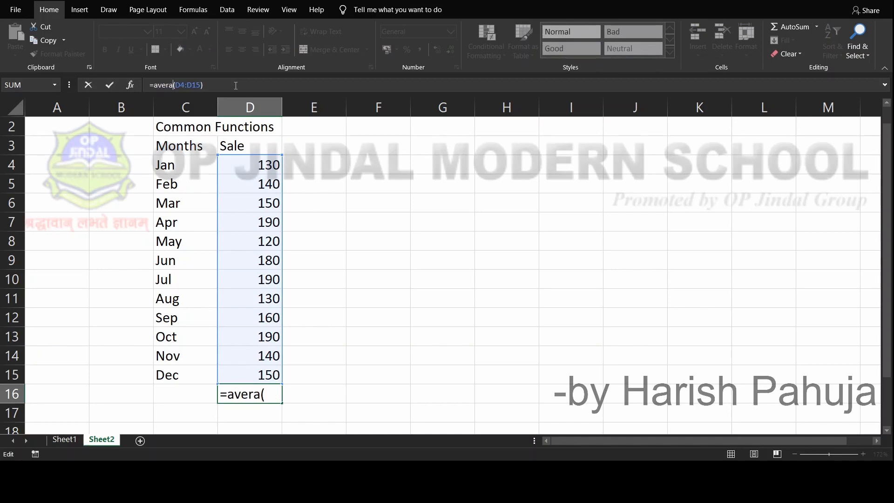
{"action": "key", "text": "Return"}
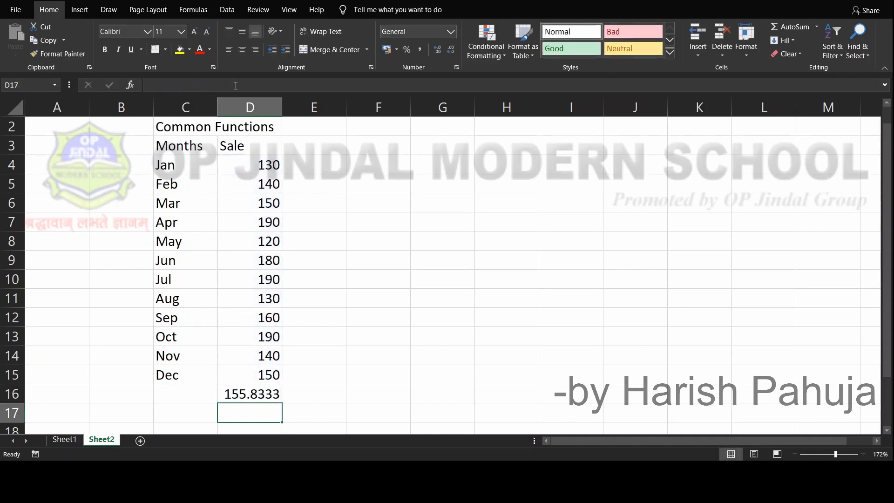
Change the function in the D16 formula to max, keeping the range D4:D15
{"action": "key", "text": "Up"}
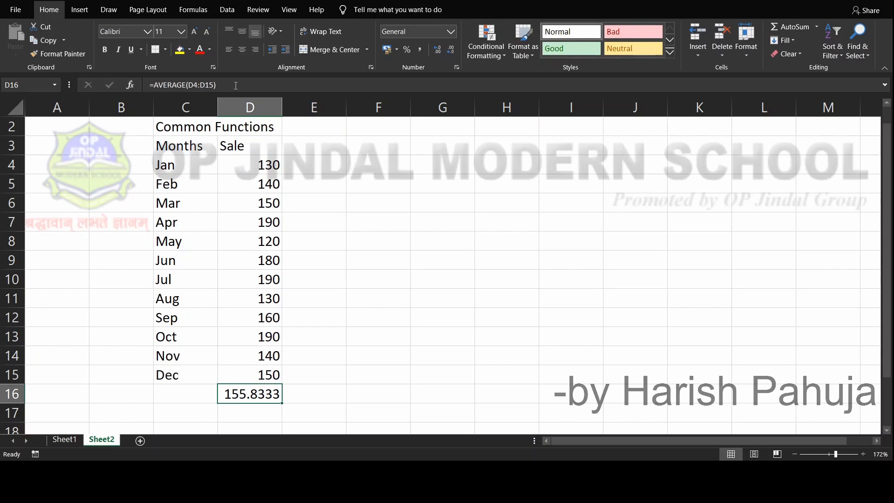
{"action": "key", "text": "Up"}
{"action": "key", "text": "Down"}
{"action": "key", "text": "F2"}
{"action": "key", "text": "Left"}
{"action": "key", "text": "Left"}
{"action": "key", "text": "Left"}
{"action": "key", "text": "Left"}
{"action": "key", "text": "Left"}
{"action": "key", "text": "Left"}
{"action": "key", "text": "Left"}
{"action": "key", "text": "Left"}
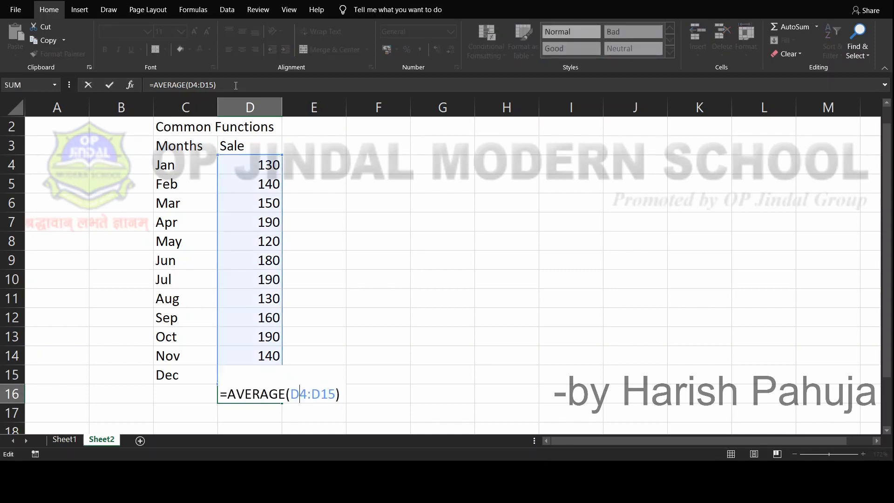
{"action": "key", "text": "BackSpace"}
{"action": "key", "text": "BackSpace"}
{"action": "key", "text": "BackSpace"}
{"action": "key", "text": "BackSpace"}
{"action": "key", "text": "BackSpace"}
{"action": "key", "text": "BackSpace"}
{"action": "key", "text": "BackSpace"}
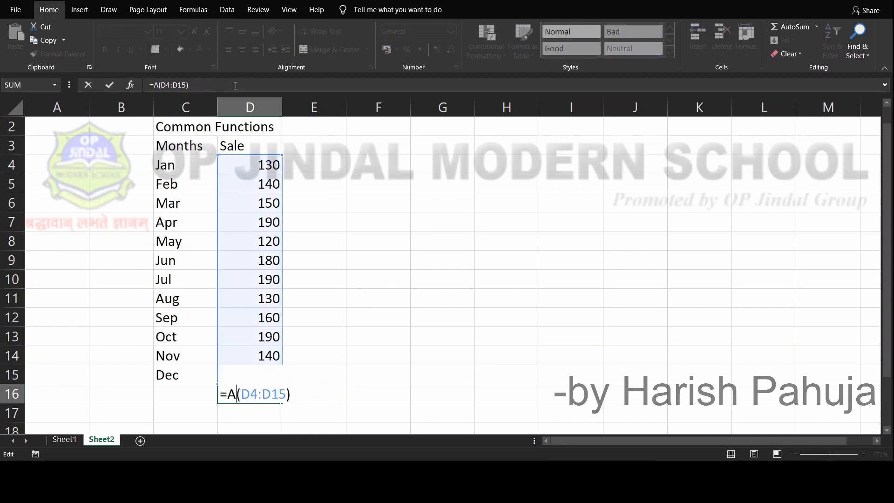
{"action": "type", "text": "max"}
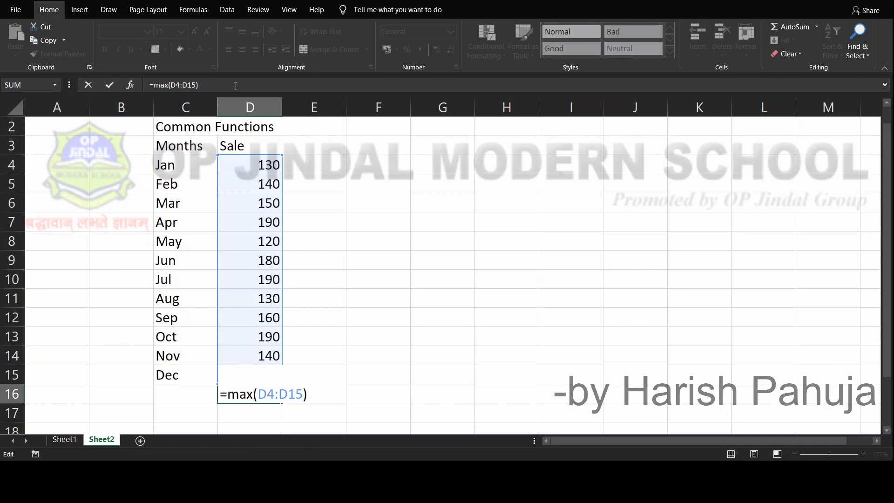
{"action": "key", "text": "Return"}
Change the D16 formula to the Min function over the same range D4:D15
{"action": "key", "text": "Up"}
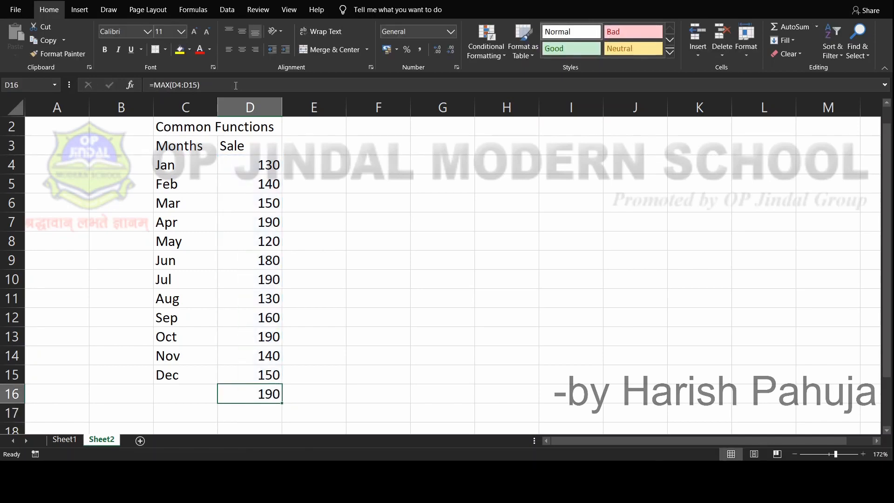
{"action": "key", "text": "F2"}
{"action": "key", "text": "Left"}
{"action": "key", "text": "Left"}
{"action": "key", "text": "Left"}
{"action": "key", "text": "Left"}
{"action": "key", "text": "Left"}
{"action": "key", "text": "Left"}
{"action": "key", "text": "Left"}
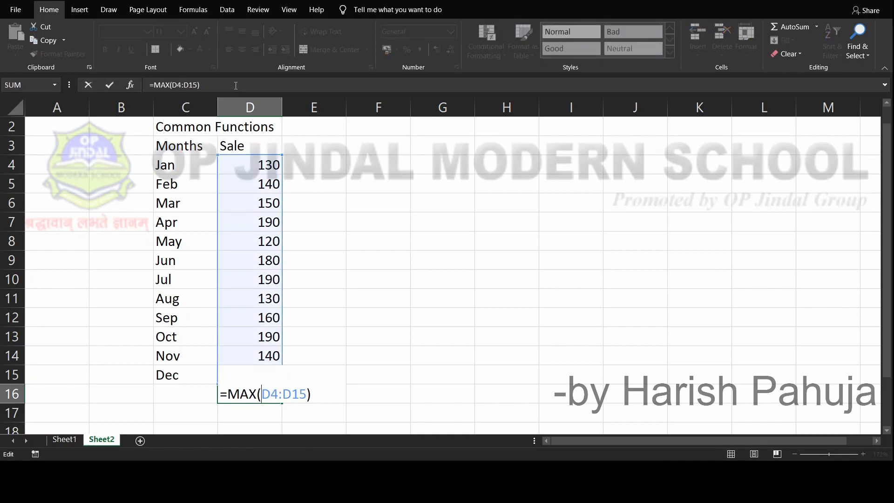
{"action": "key", "text": "Left"}
{"action": "key", "text": "BackSpace"}
{"action": "key", "text": "BackSpace"}
{"action": "type", "text": "i"}
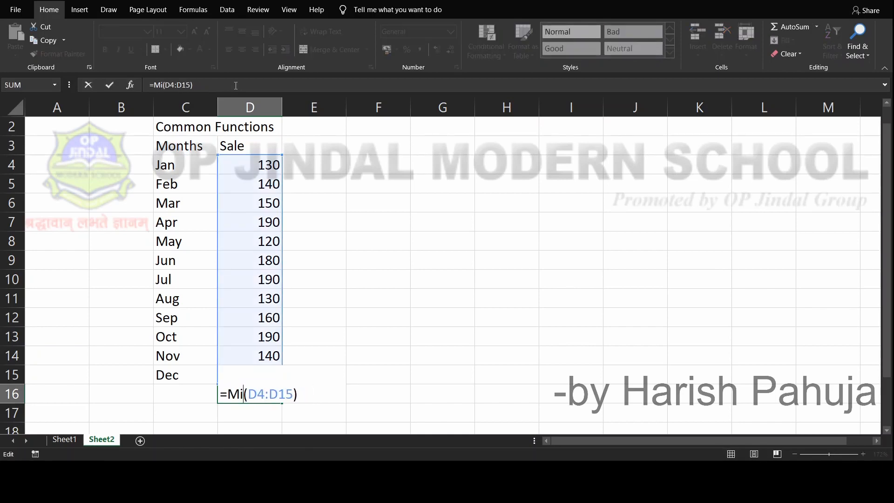
{"action": "type", "text": "n"}
{"action": "key", "text": "Return"}
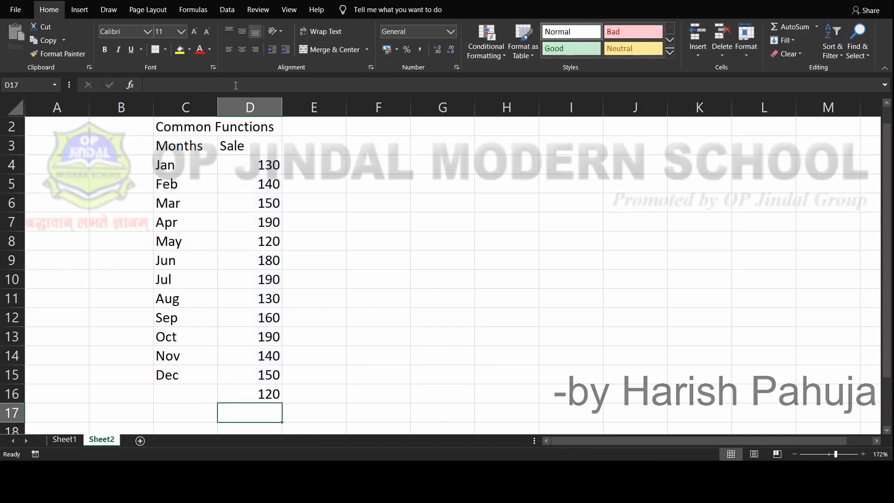
Rewrite the D16 formula as =Count(D4:D15)
{"action": "key", "text": "Up"}
{"action": "key", "text": "F2"}
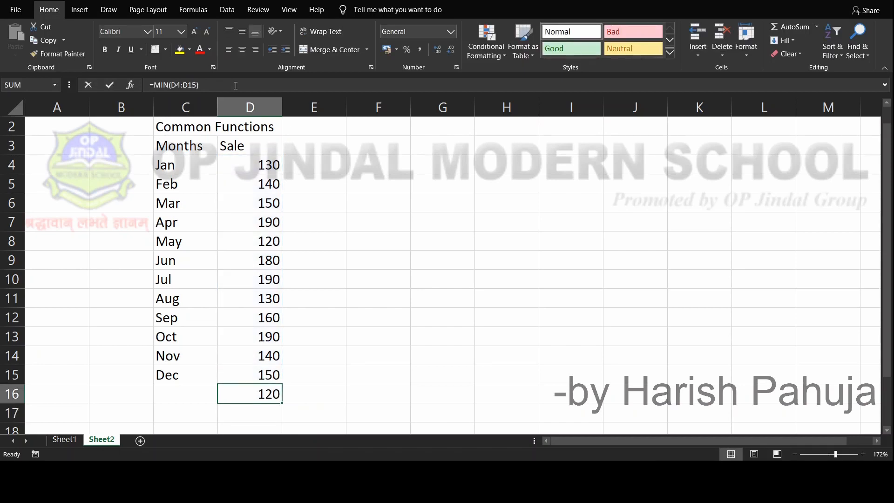
{"action": "key", "text": "Home"}
{"action": "key", "text": "Delete"}
{"action": "key", "text": "Delete"}
{"action": "key", "text": "Delete"}
{"action": "key", "text": "Delete"}
{"action": "key", "text": "Delete"}
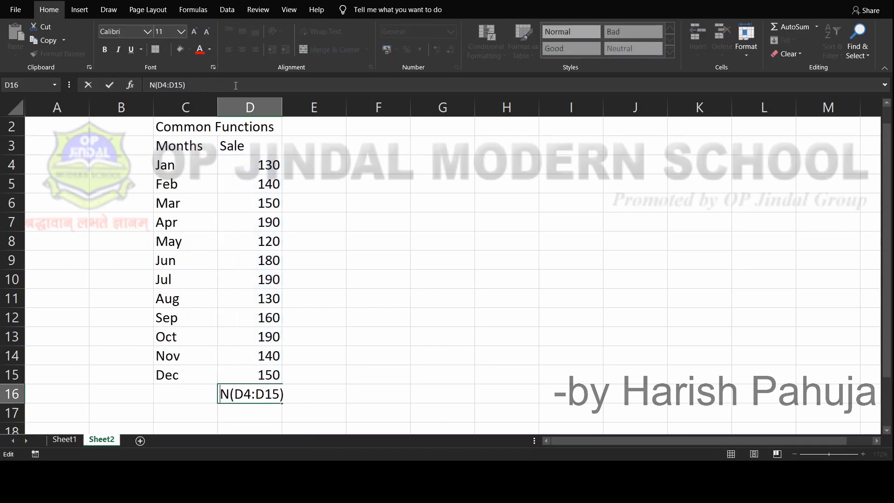
{"action": "type", "text": "=Count"}
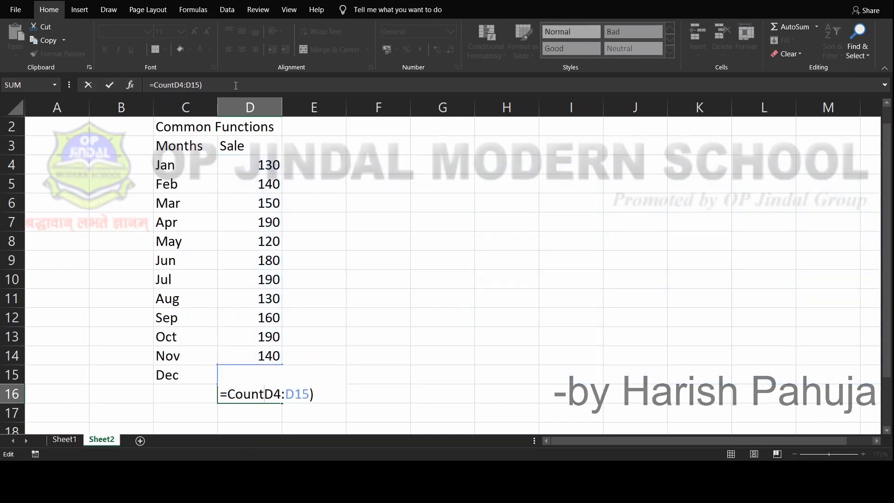
{"action": "type", "text": "("}
{"action": "key", "text": "Return"}
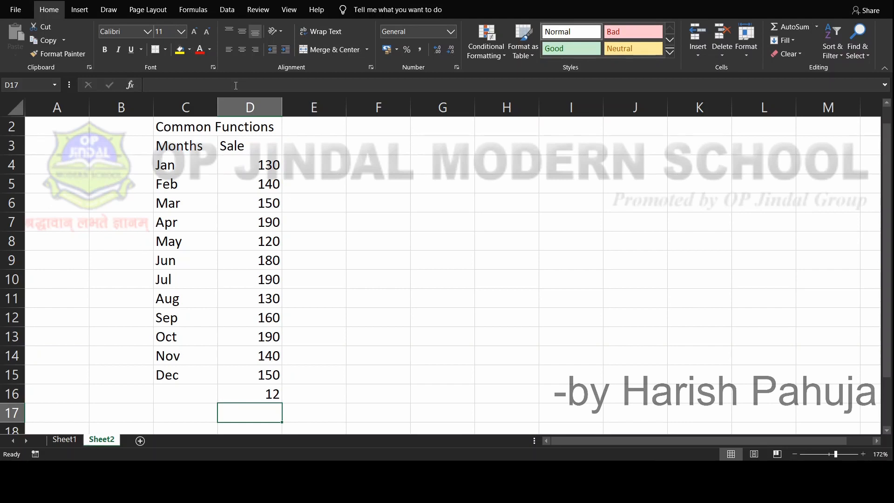
Replace the function name in the D16 formula with product, still over D4:D15
{"action": "key", "text": "Up"}
{"action": "key", "text": "F2"}
{"action": "key", "text": "Left"}
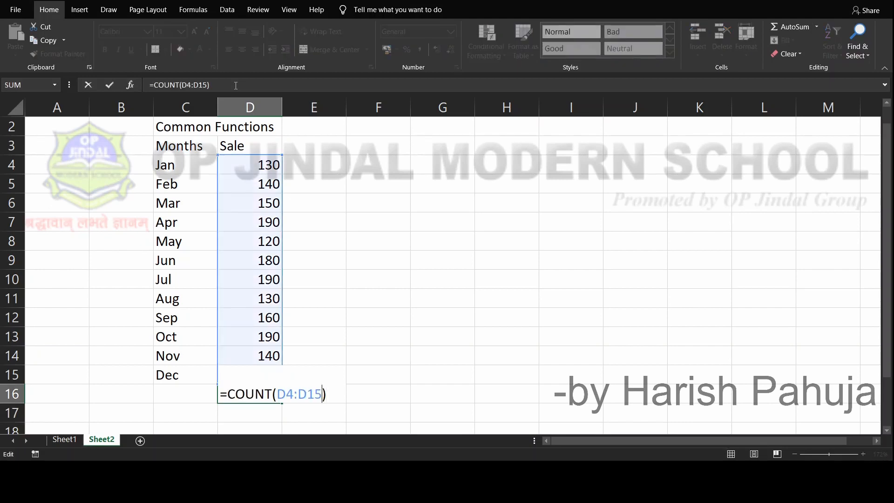
{"action": "key", "text": "Left"}
{"action": "key", "text": "Left"}
{"action": "key", "text": "Left"}
{"action": "key", "text": "Left"}
{"action": "key", "text": "Left"}
{"action": "key", "text": "Left"}
{"action": "key", "text": "Left"}
{"action": "key", "text": "BackSpace"}
{"action": "key", "text": "BackSpace"}
{"action": "key", "text": "BackSpace"}
{"action": "key", "text": "BackSpace"}
{"action": "key", "text": "BackSpace"}
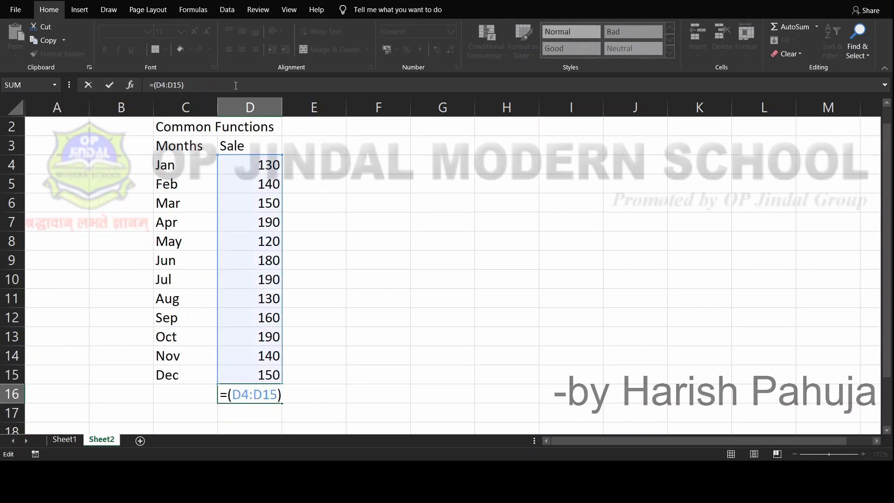
{"action": "type", "text": "product"}
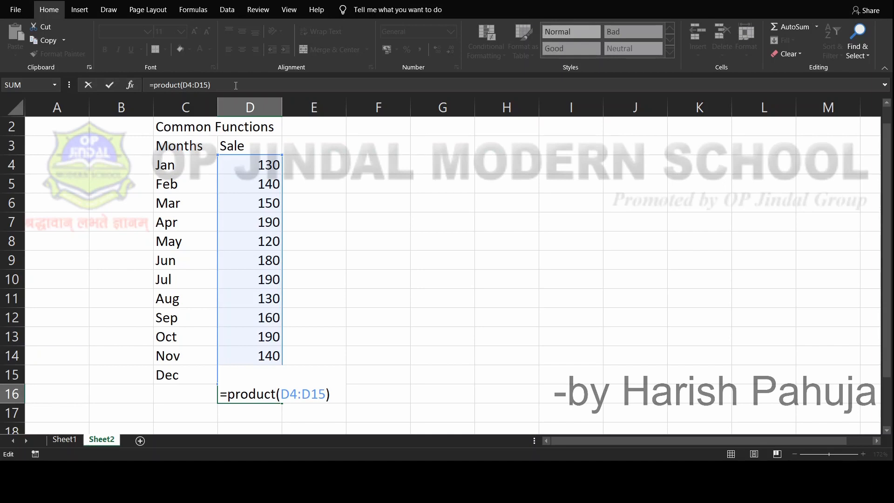
{"action": "key", "text": "End"}
{"action": "key", "text": "Return"}
{"action": "key", "text": "Up"}
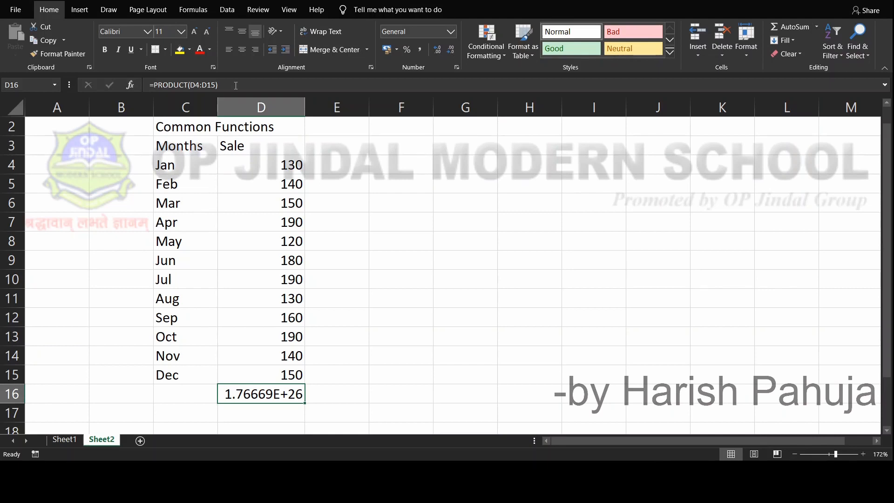
Clear the formula from D16 below the sales figures
{"action": "key", "text": "Down"}
{"action": "key", "text": "Up"}
{"action": "key", "text": "Delete"}
Start a list of function names in column F with ODD in F4 and ROUND in F5
{"action": "key", "text": "Up"}
{"action": "key", "text": "Up"}
{"action": "key", "text": "Up"}
{"action": "key", "text": "Up"}
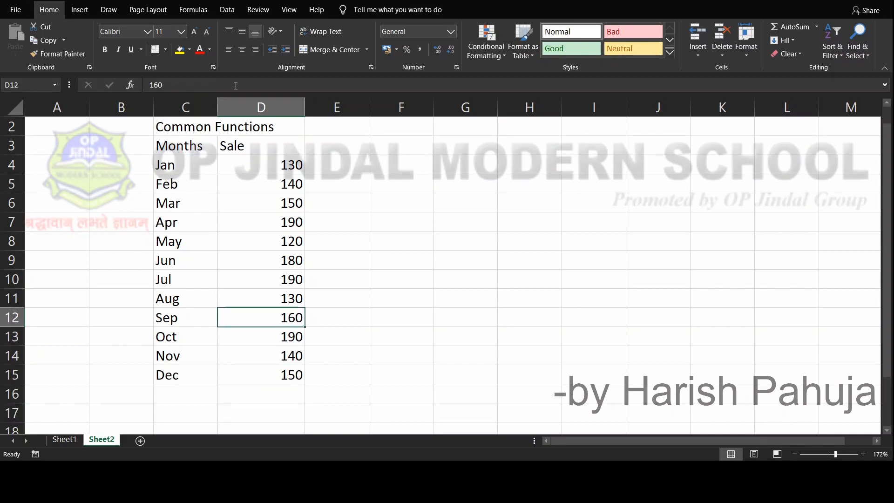
{"action": "key", "text": "Up"}
{"action": "key", "text": "Up"}
{"action": "key", "text": "Up"}
{"action": "key", "text": "Up"}
{"action": "key", "text": "Up"}
{"action": "key", "text": "Up"}
{"action": "key", "text": "Up"}
{"action": "key", "text": "Up"}
{"action": "key", "text": "Right"}
{"action": "key", "text": "Right"}
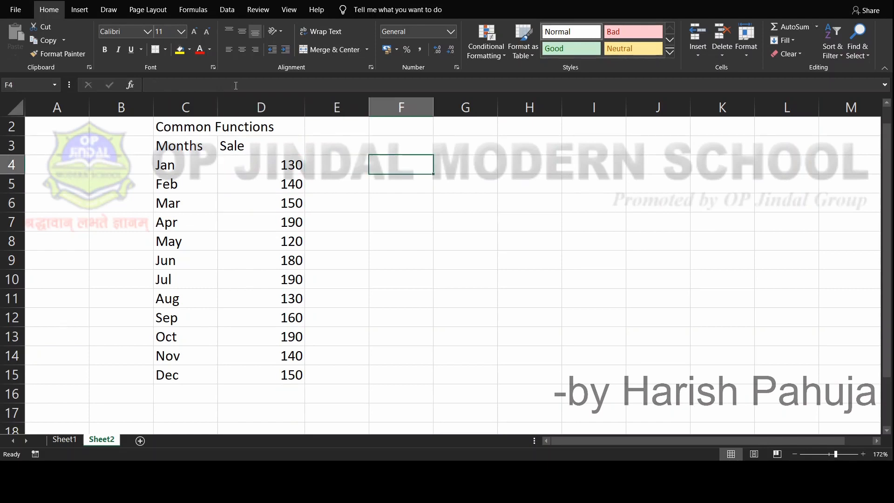
{"action": "type", "text": "ODD"}
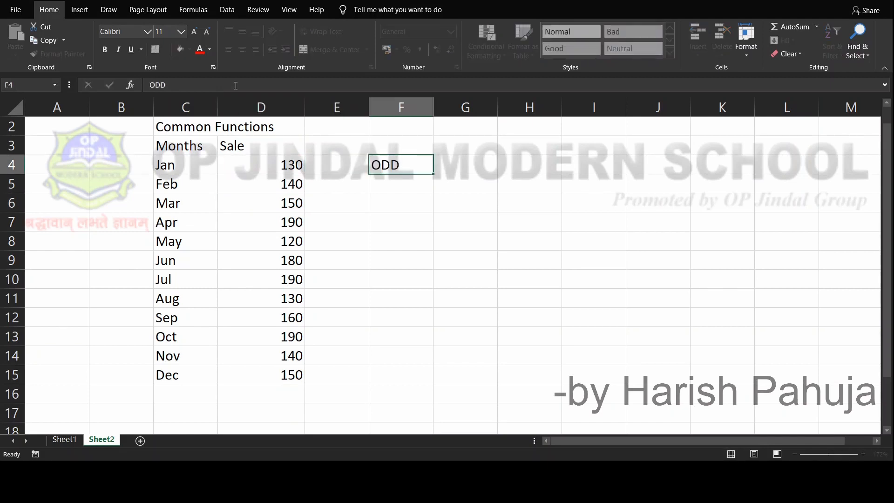
{"action": "key", "text": "Return"}
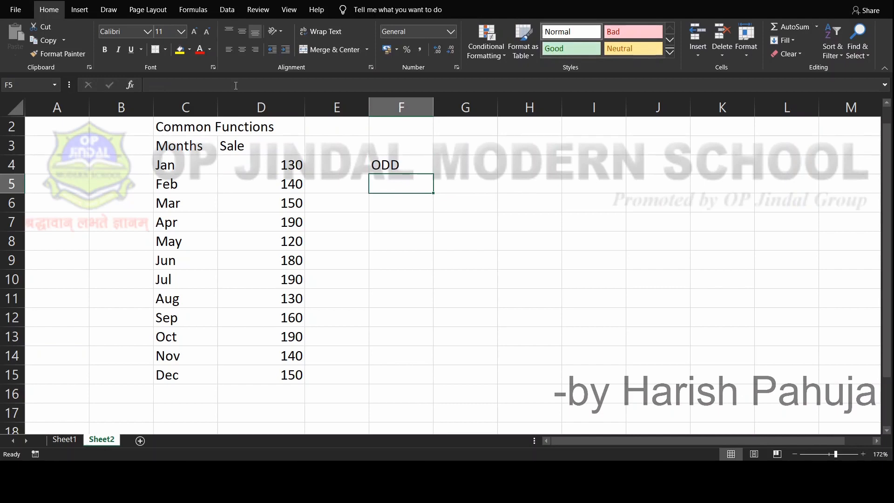
{"action": "type", "text": "ROUND"}
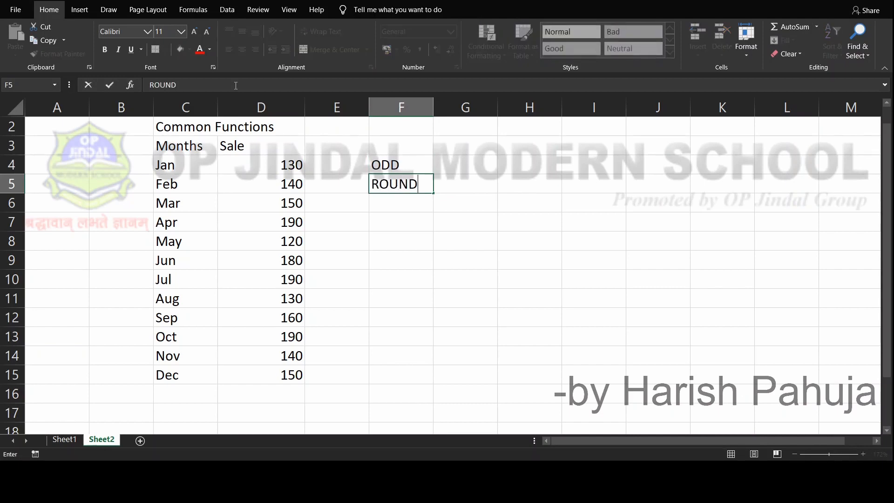
{"action": "key", "text": "Return"}
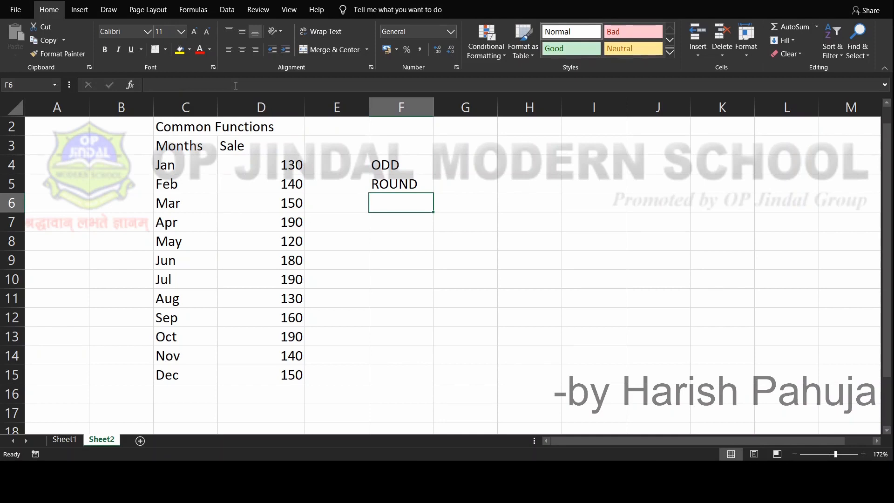
Continue the function name list with EXP, SQRT and POWER in F6:F8
{"action": "type", "text": "EXP"}
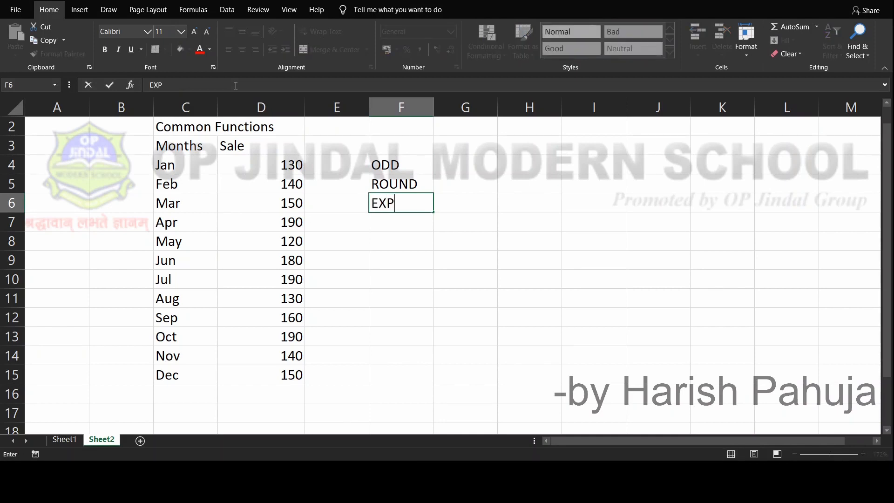
{"action": "key", "text": "Return"}
{"action": "type", "text": "SQRT"}
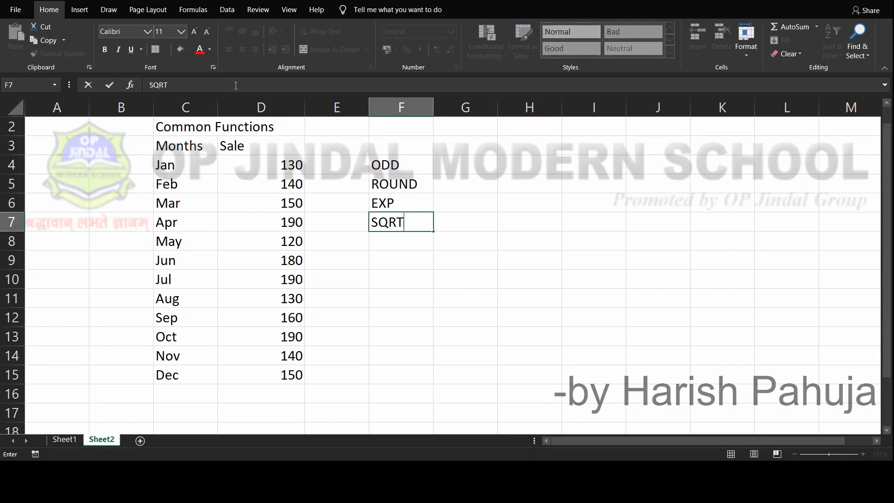
{"action": "key", "text": "Return"}
{"action": "type", "text": "POWER"}
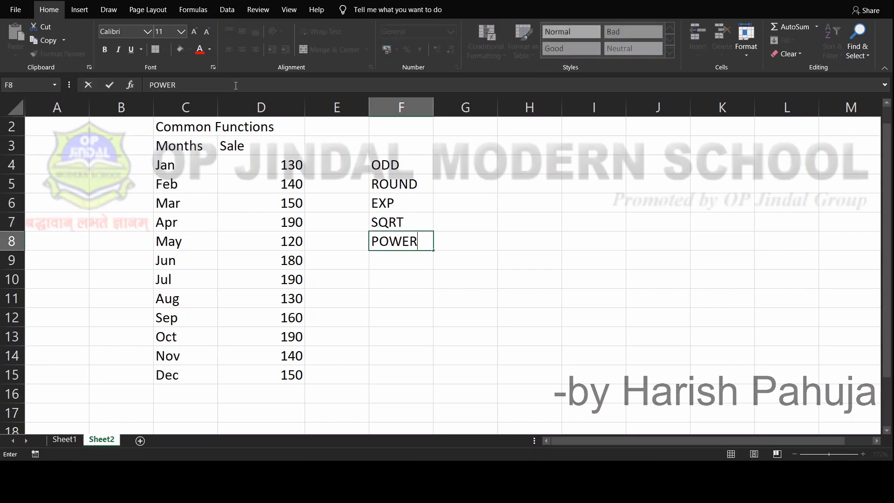
{"action": "key", "text": "Return"}
{"action": "key", "text": "Up"}
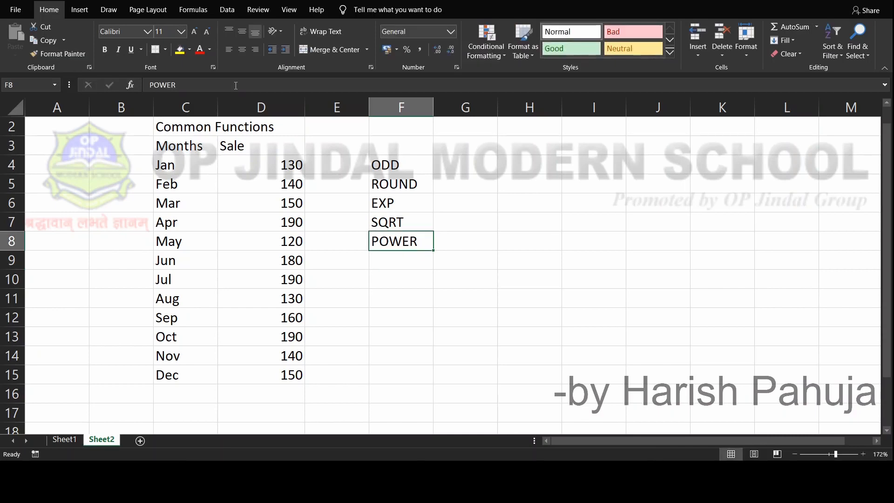
Square the Jan sale in F9 with the formula =power(D4,2)
{"action": "key", "text": "Down"}
{"action": "type", "text": "="}
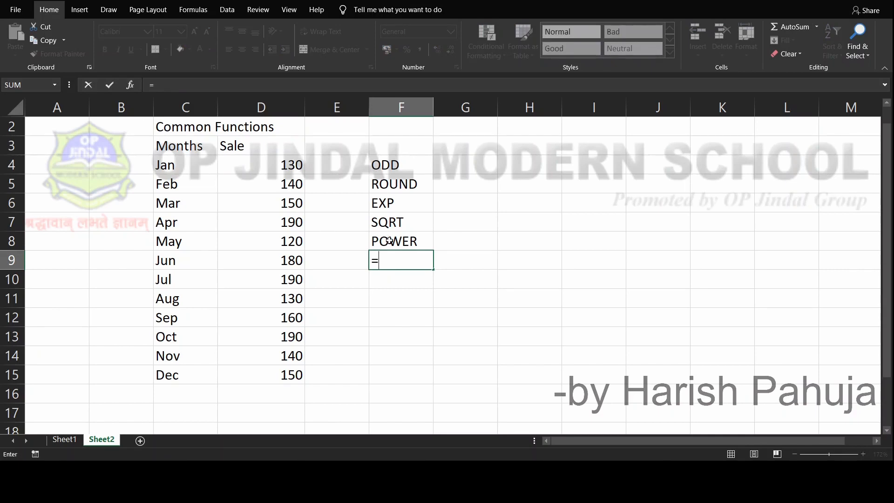
{"action": "type", "text": "power("}
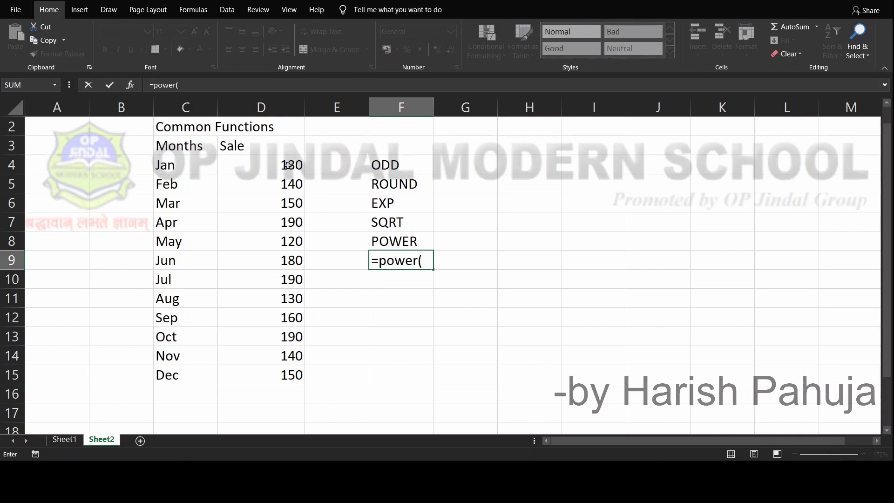
{"action": "left_click", "coordinate": [288, 165]}
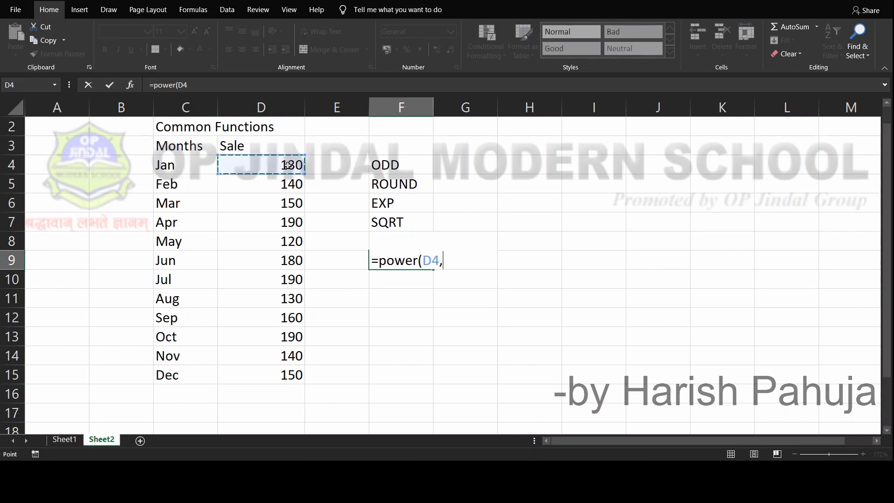
{"action": "type", "text": ",2"}
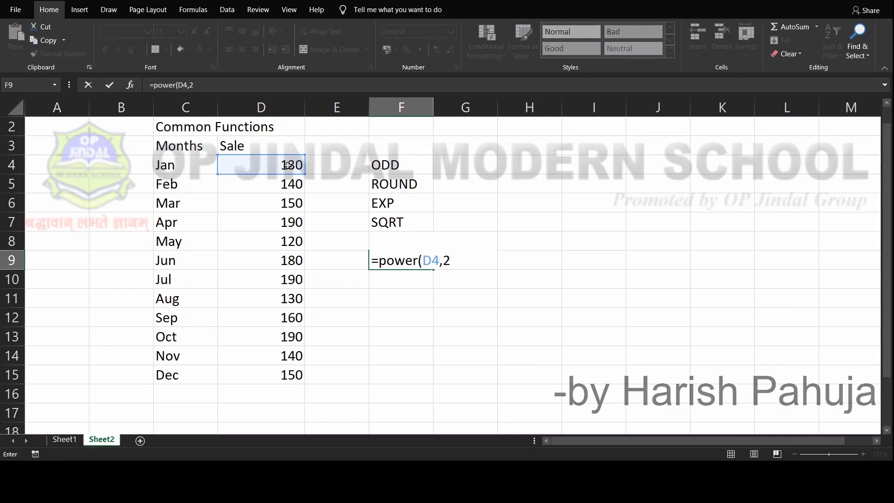
{"action": "type", "text": ")"}
{"action": "key", "text": "Return"}
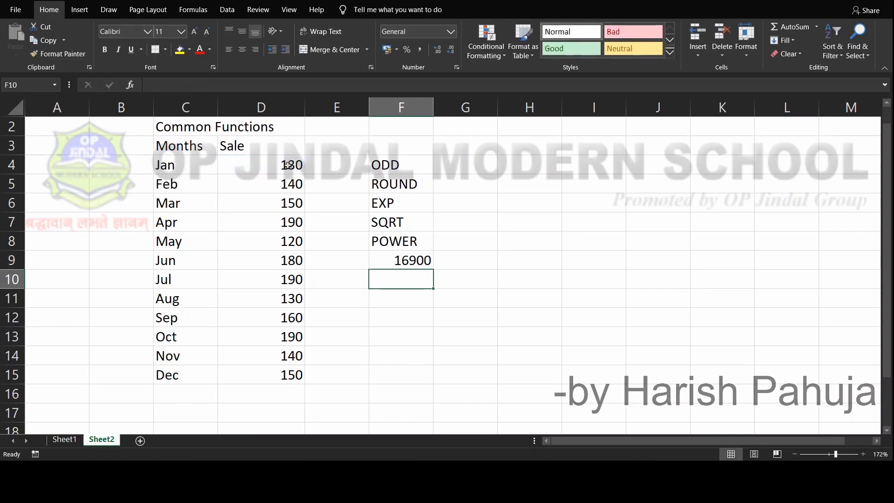
{"action": "key", "text": "Up"}
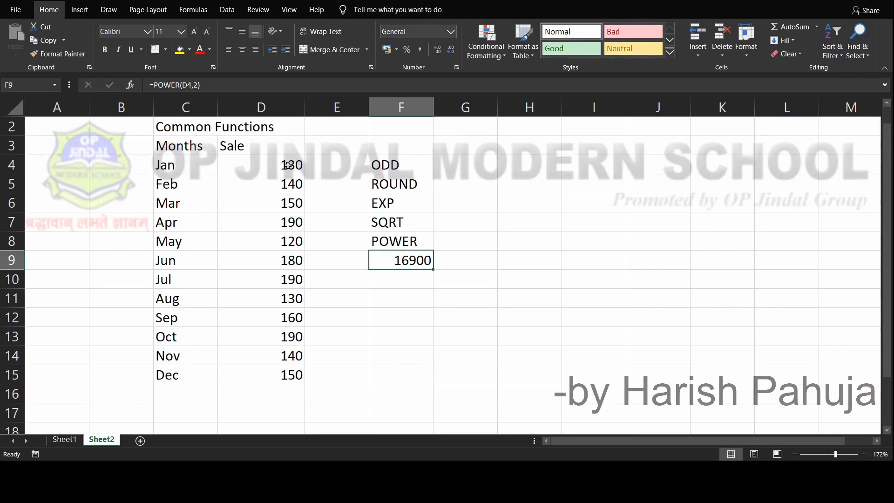
Calculate the square root of the Sep sale in F11 with the formula =sqrt(D12)
{"action": "key", "text": "Down"}
{"action": "key", "text": "Down"}
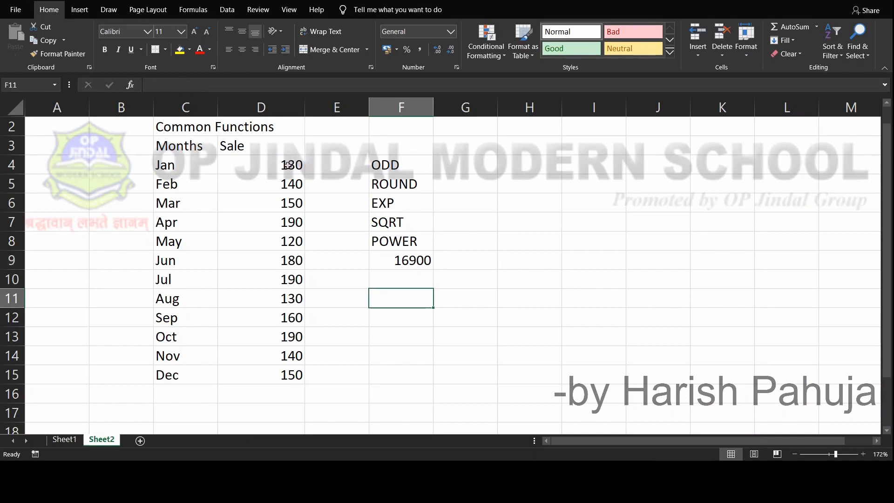
{"action": "type", "text": "=s"}
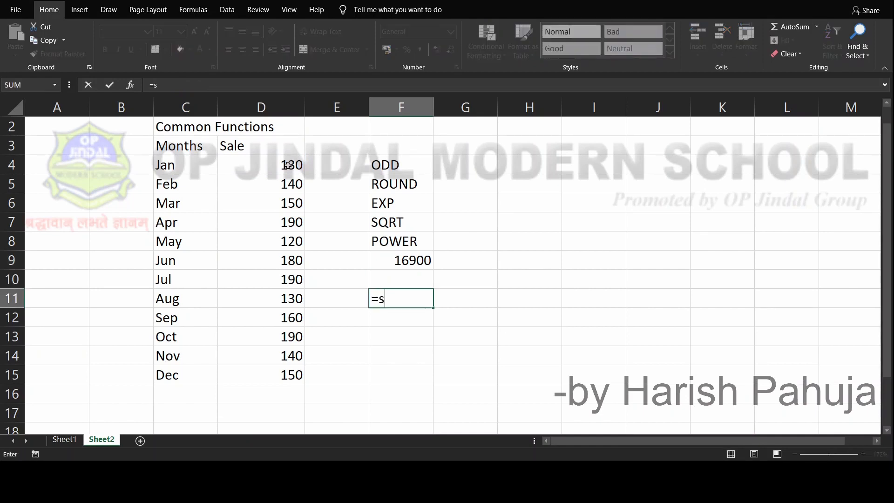
{"action": "type", "text": "qrt("}
{"action": "left_click", "coordinate": [285, 318]}
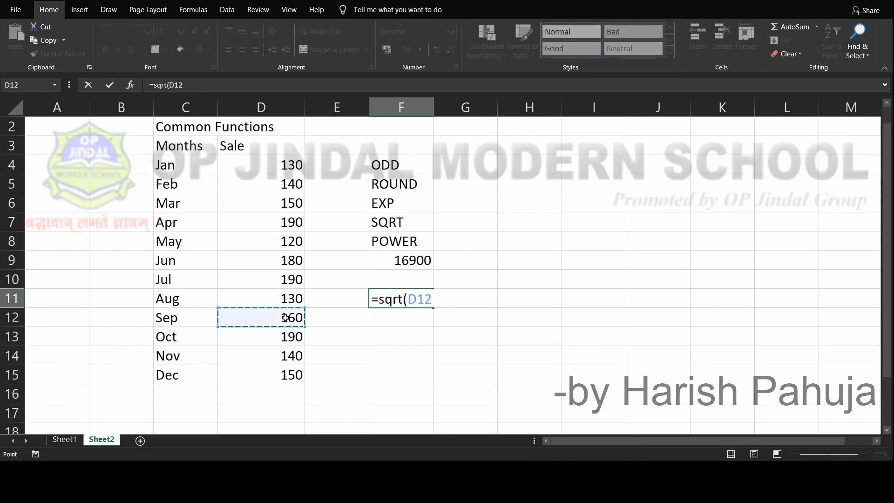
{"action": "type", "text": ")"}
{"action": "key", "text": "Return"}
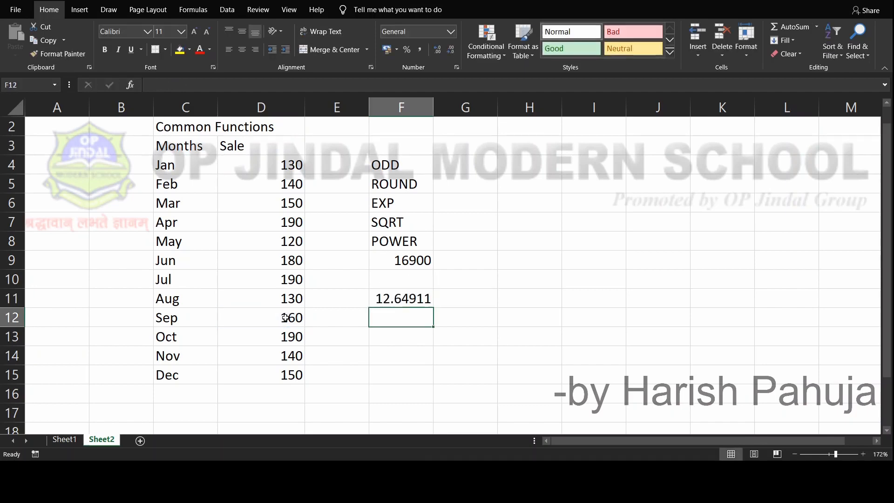
{"action": "key", "text": "Up"}
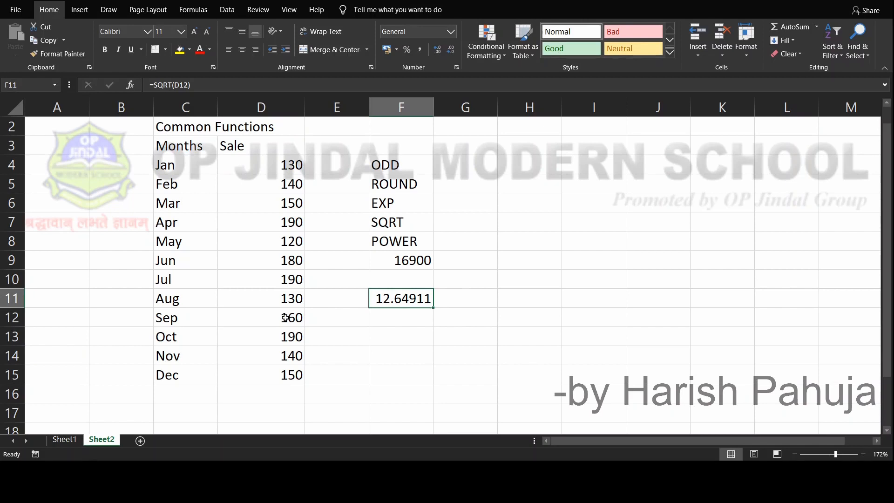
Change the Sep sale in D12 to 100 and check the recalculated square root in F11
{"action": "key", "text": "Down"}
{"action": "key", "text": "Down"}
{"action": "key", "text": "Left"}
{"action": "key", "text": "Left"}
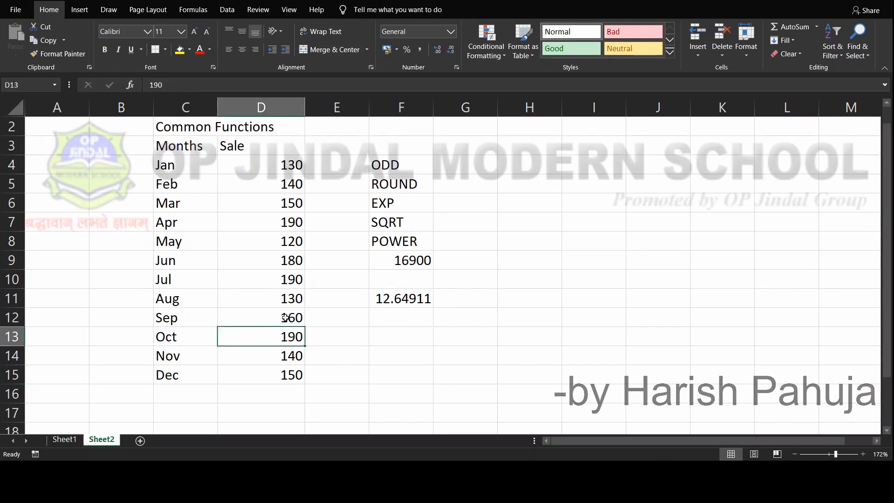
{"action": "key", "text": "Up"}
{"action": "type", "text": "100"}
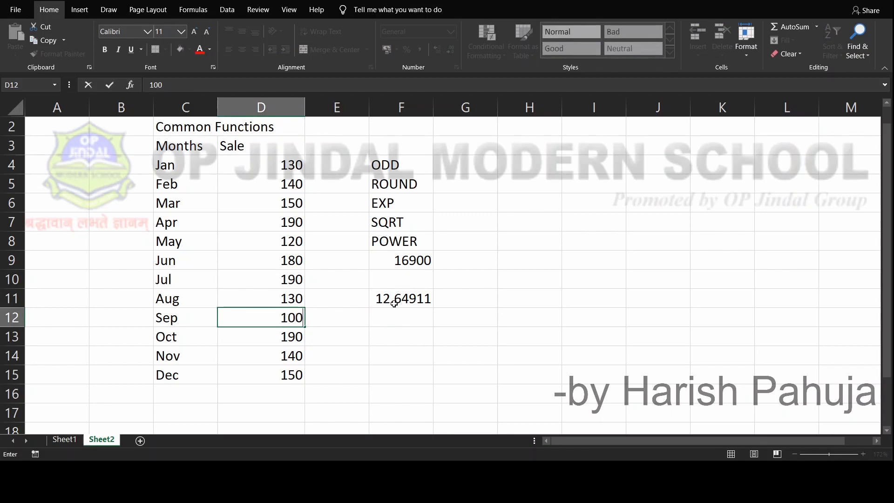
{"action": "key", "text": "Return"}
{"action": "key", "text": "Up"}
{"action": "key", "text": "Right"}
{"action": "key", "text": "Right"}
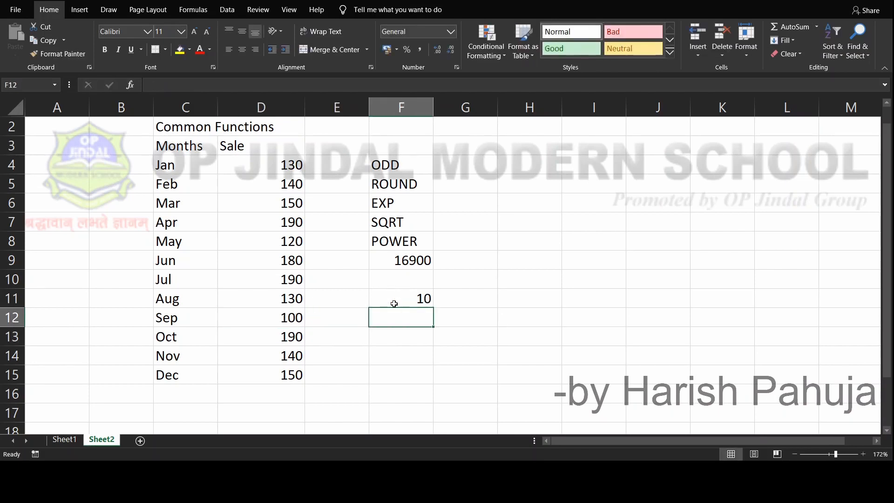
{"action": "key", "text": "Right"}
{"action": "key", "text": "Up"}
{"action": "key", "text": "Left"}
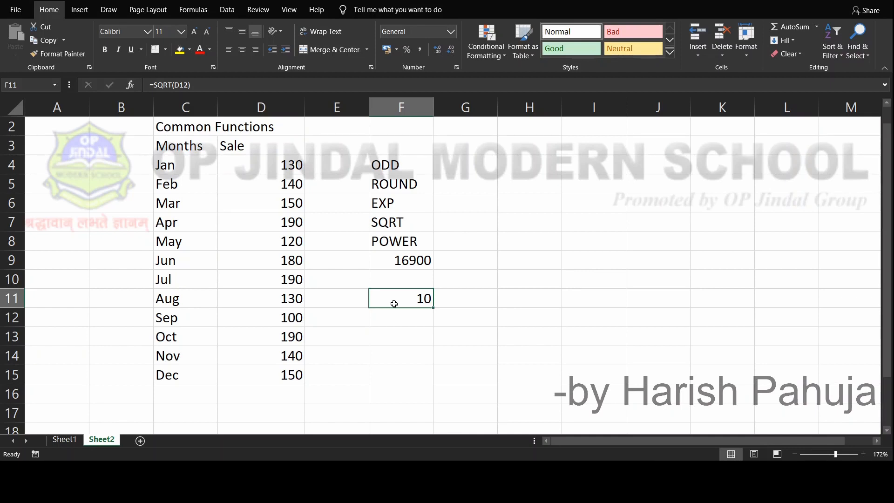
Insert the current date in F12 with the formula =today()
{"action": "key", "text": "Return"}
{"action": "type", "text": "="}
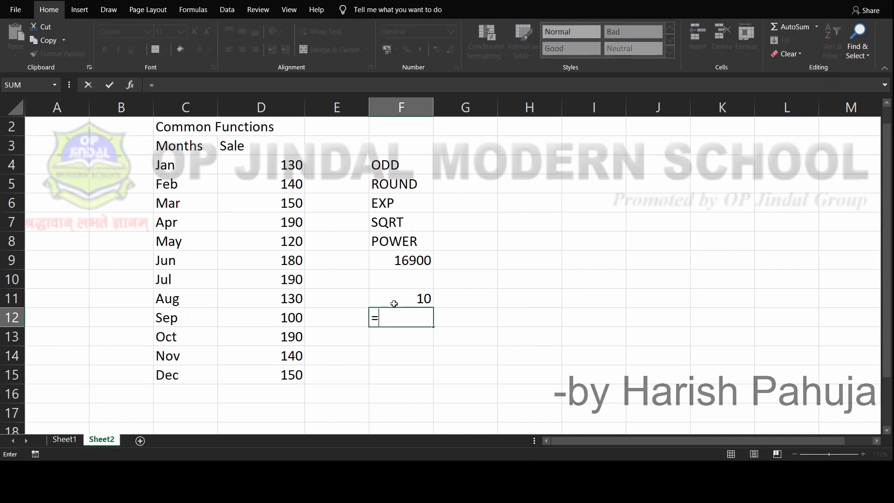
{"action": "type", "text": "today()"}
{"action": "key", "text": "Return"}
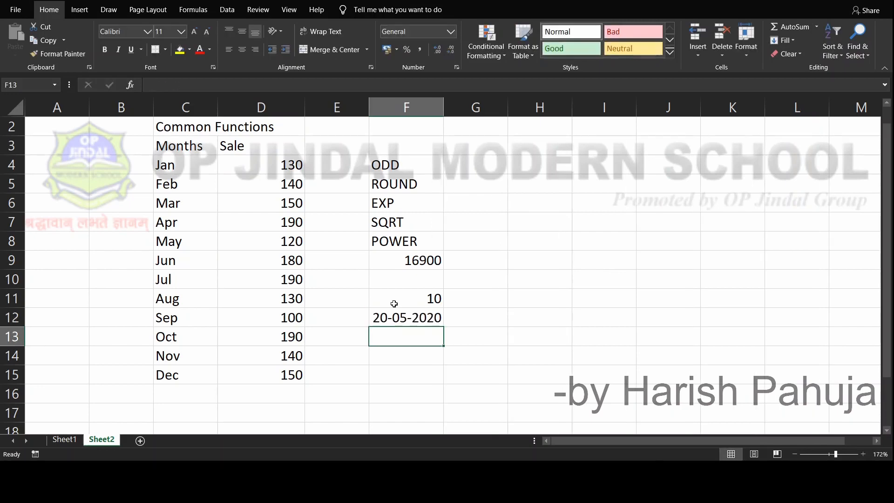
{"action": "key", "text": "Up"}
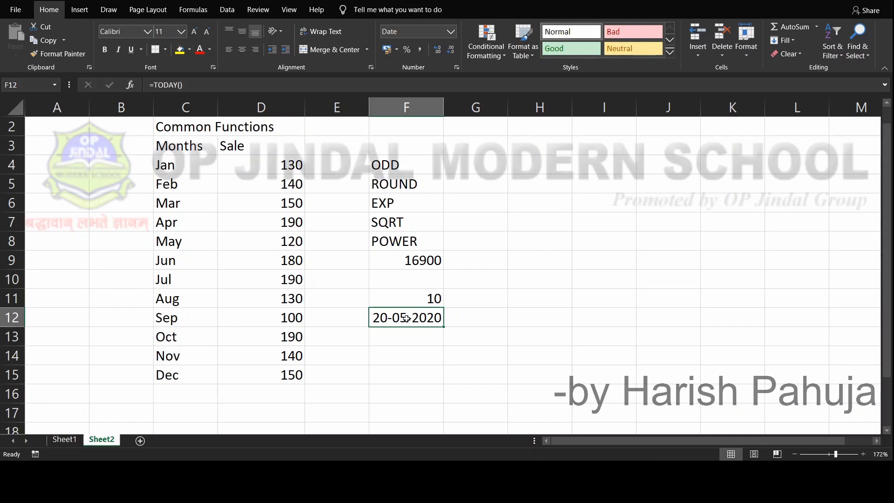
Review the POWER, SQRT and TODAY formulas in cells F9 through F12
{"action": "key", "text": "Up"}
{"action": "key", "text": "Up"}
{"action": "key", "text": "Up"}
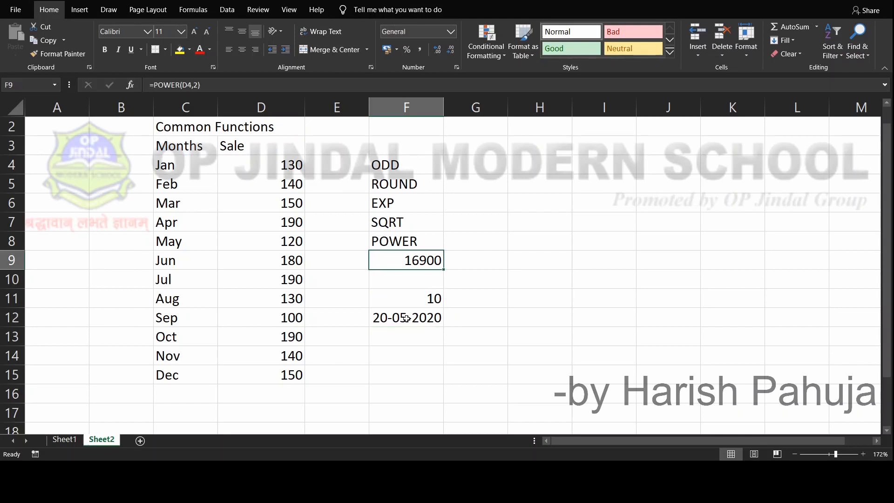
{"action": "key", "text": "Down"}
{"action": "key", "text": "Down"}
{"action": "key", "text": "Down"}
{"action": "key", "text": "Down"}
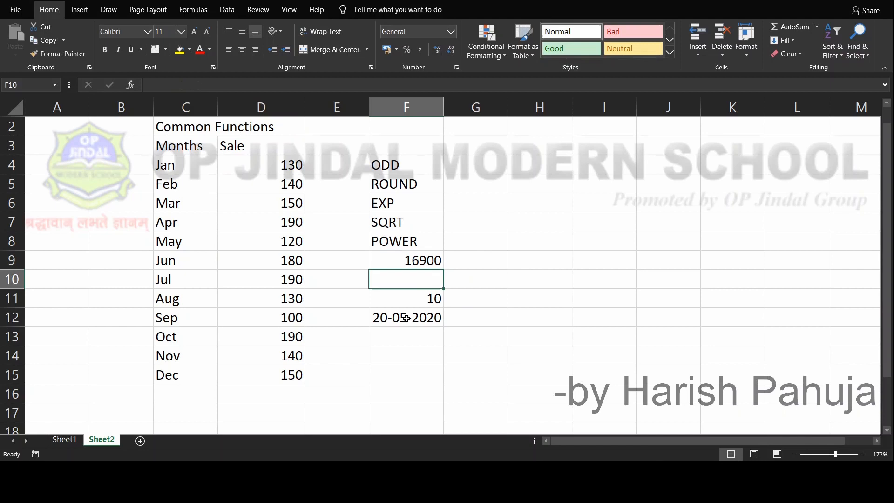
{"action": "key", "text": "Up"}
{"action": "key", "text": "Up"}
{"action": "key", "text": "Up"}
{"action": "key", "text": "Up"}
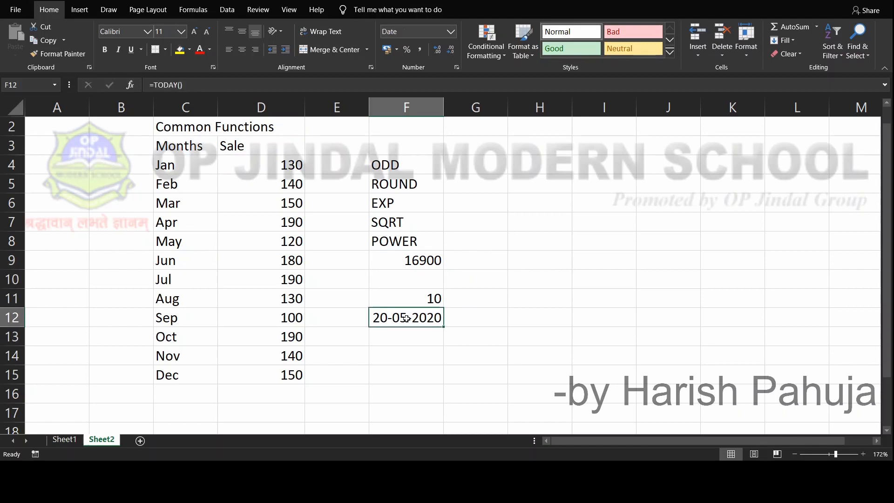